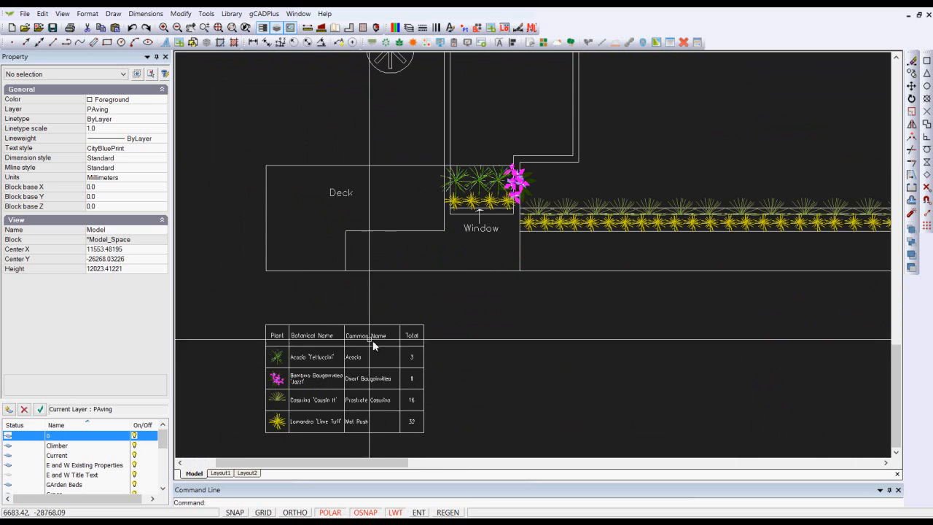
Examine the plant schedule below the deck plan, and highlight the plants across the whole drawing to compare them with its totals
scroll(501, 302, "down", 2)
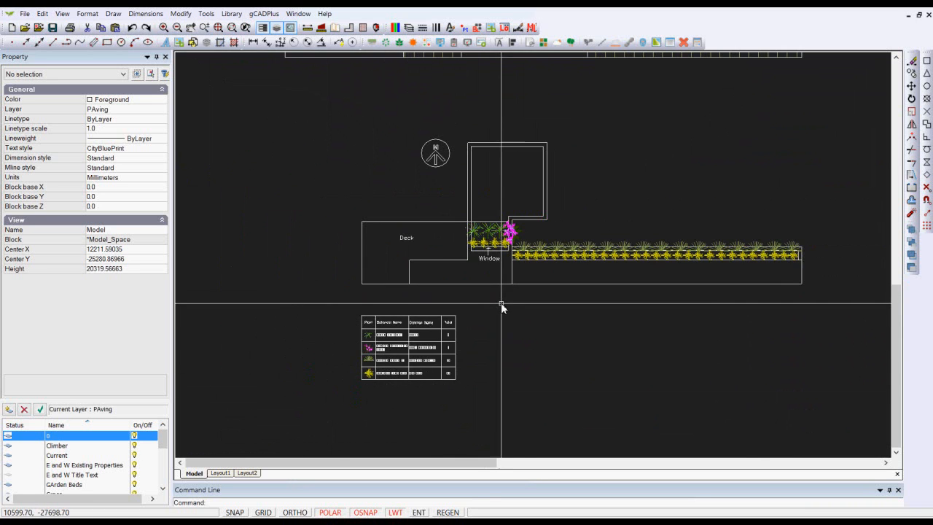
scroll(426, 378, "up", 4)
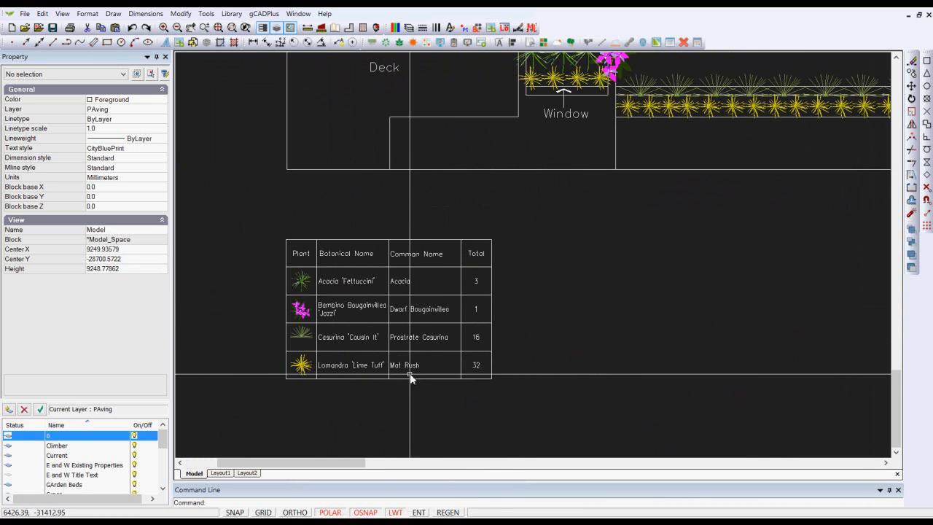
scroll(571, 266, "down", 1)
scroll(584, 262, "down", 1)
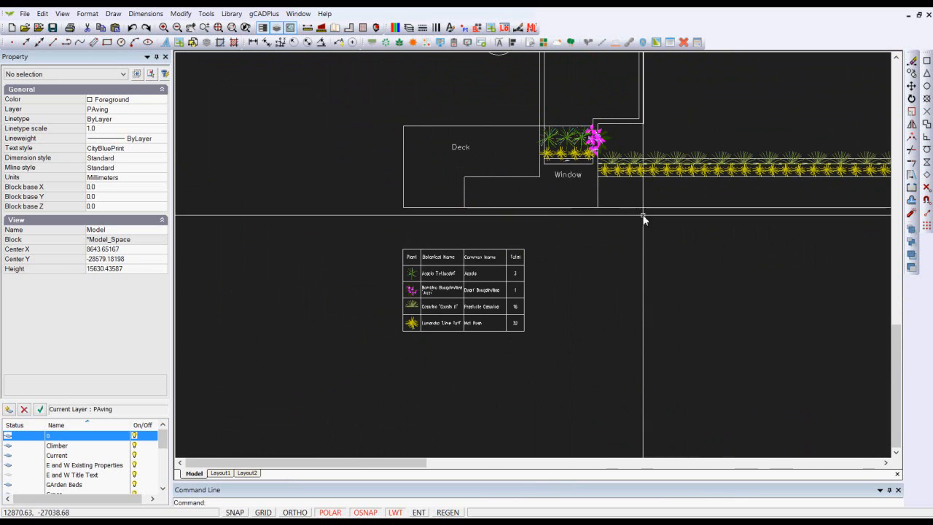
scroll(683, 277, "down", 2)
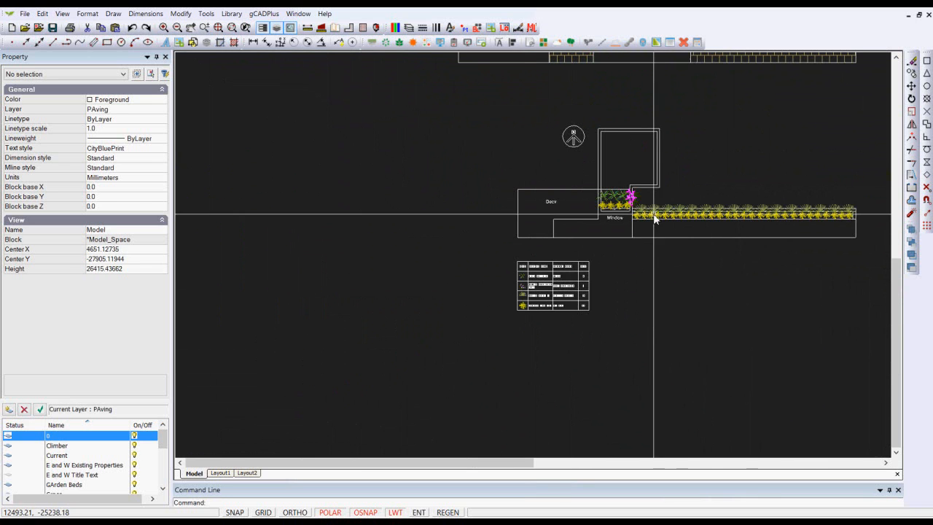
scroll(482, 312, "down", 2)
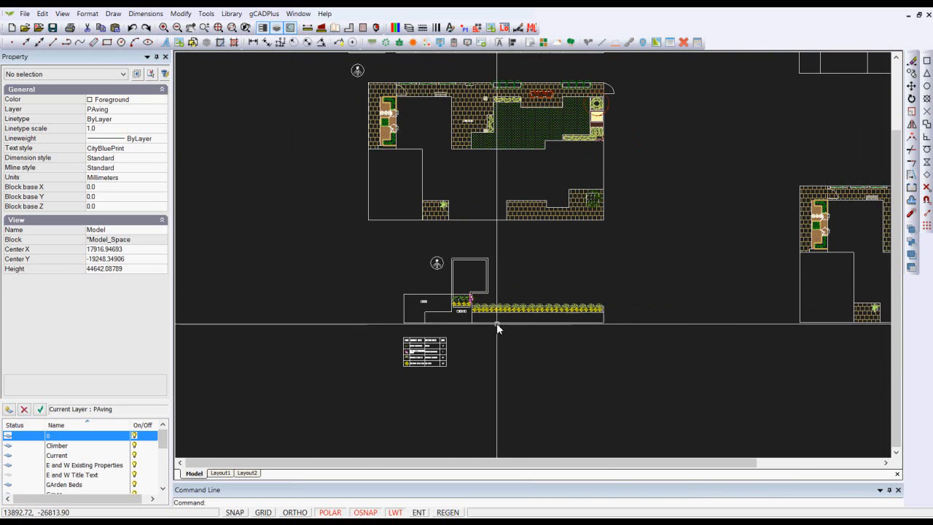
right_click(649, 213)
left_click(693, 223)
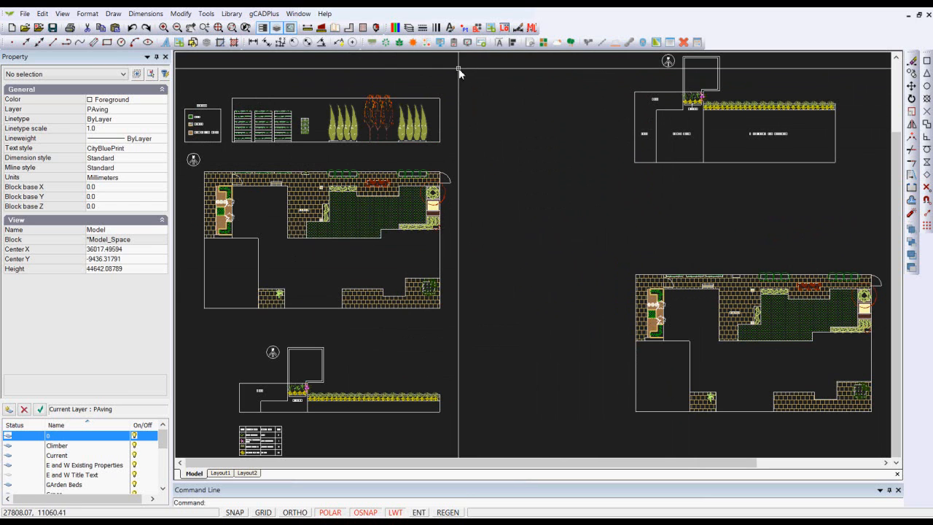
left_click(427, 44)
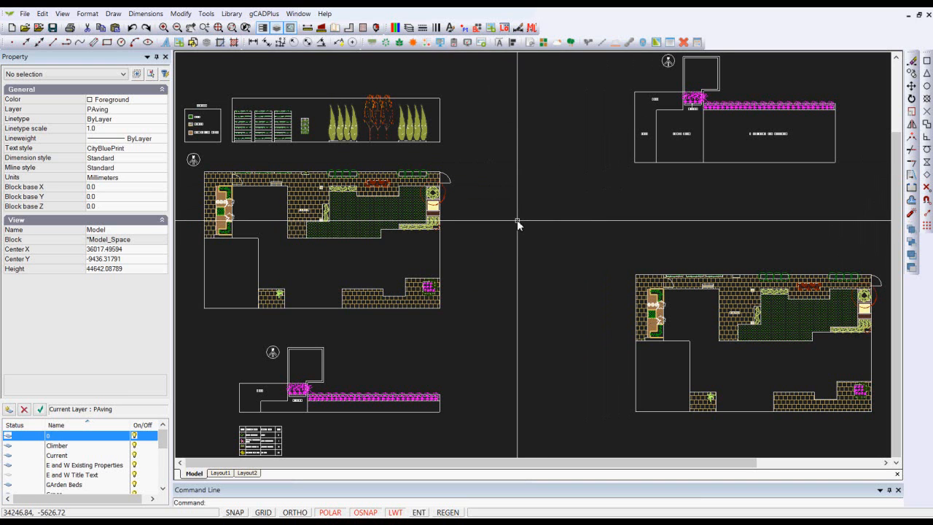
key("Escape")
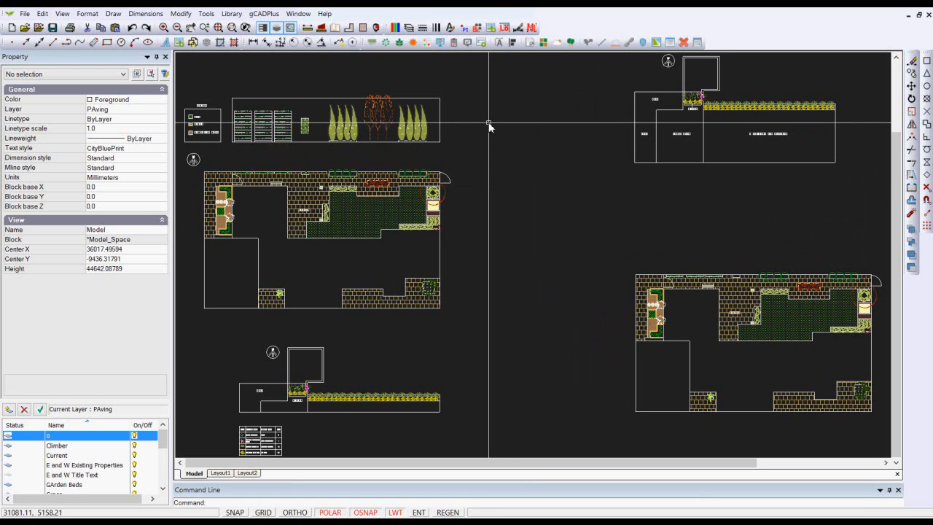
Load the GardenCAD.gcp plant list for the drawing and accept it
left_click(373, 44)
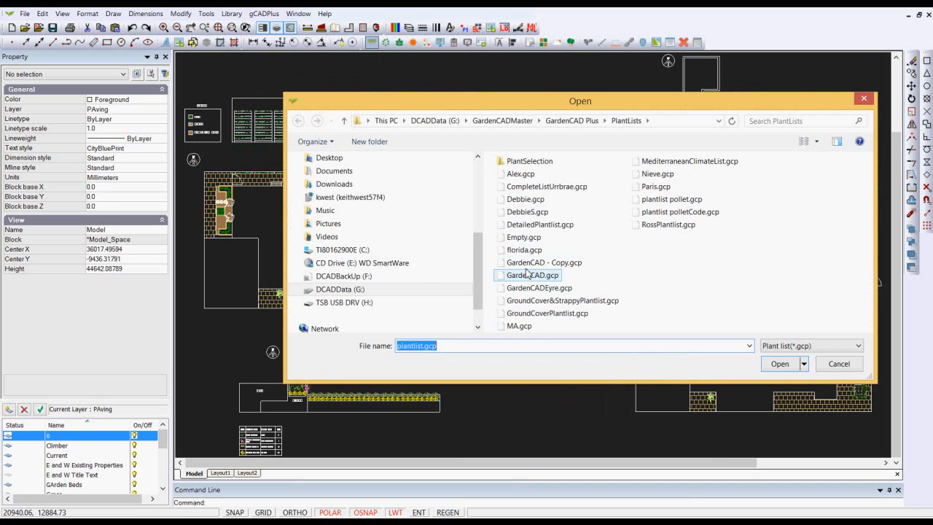
left_click(526, 276)
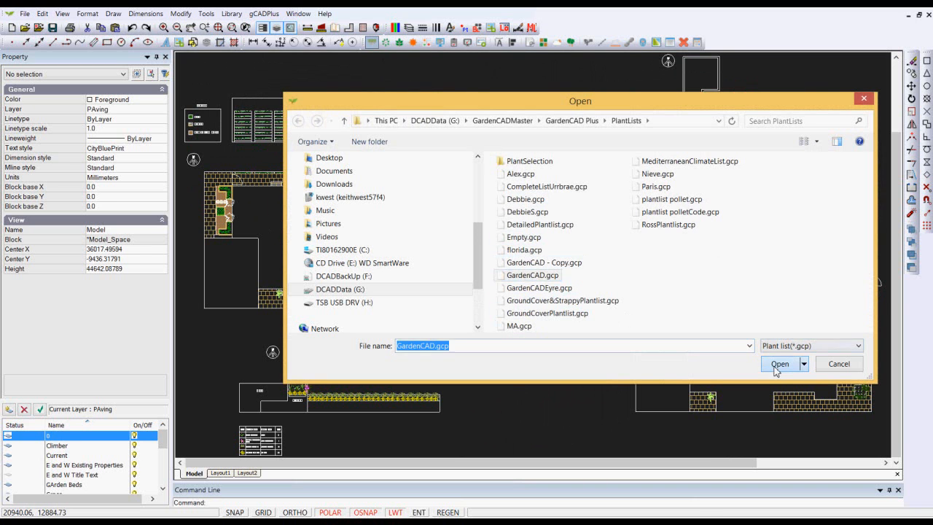
left_click(777, 365)
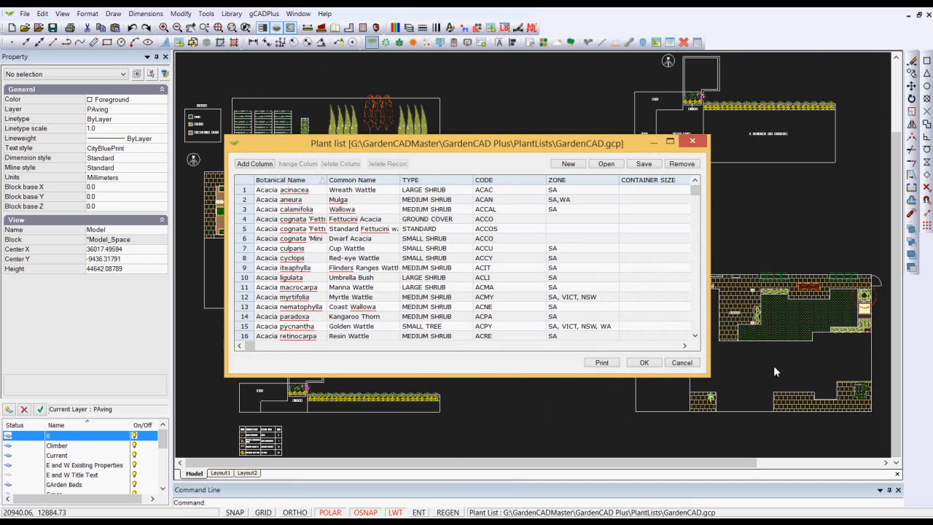
left_click(642, 363)
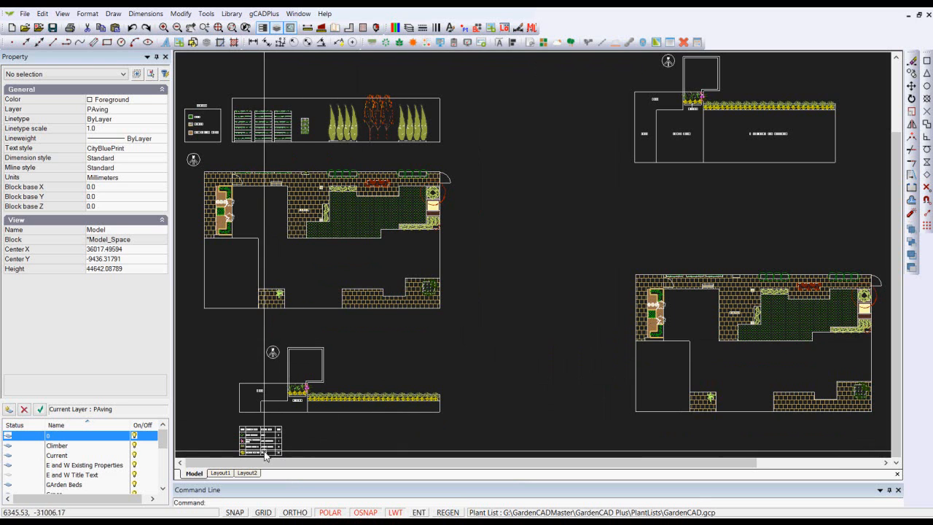
Update the plant schedule below the deck plan
scroll(262, 436, "up", 5)
scroll(262, 439, "up", 3)
middle_click_drag(424, 403, 599, 273)
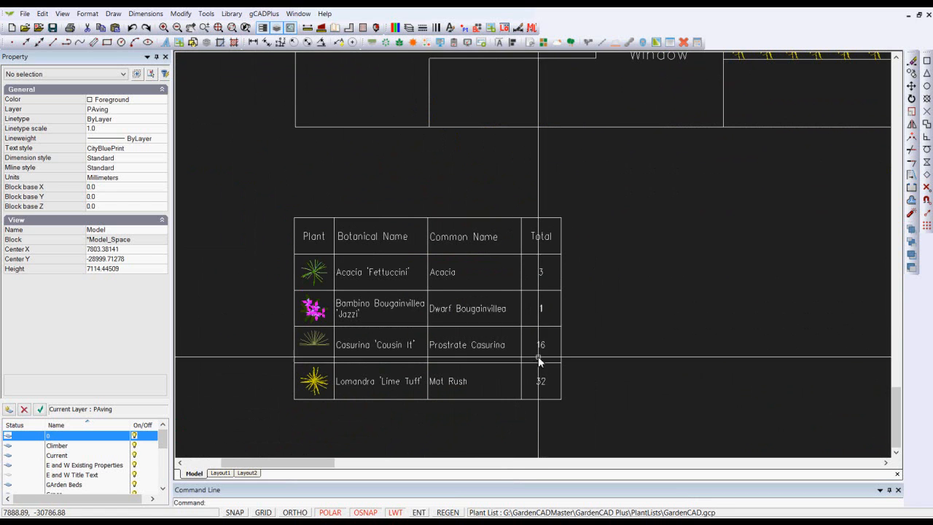
left_click(440, 43)
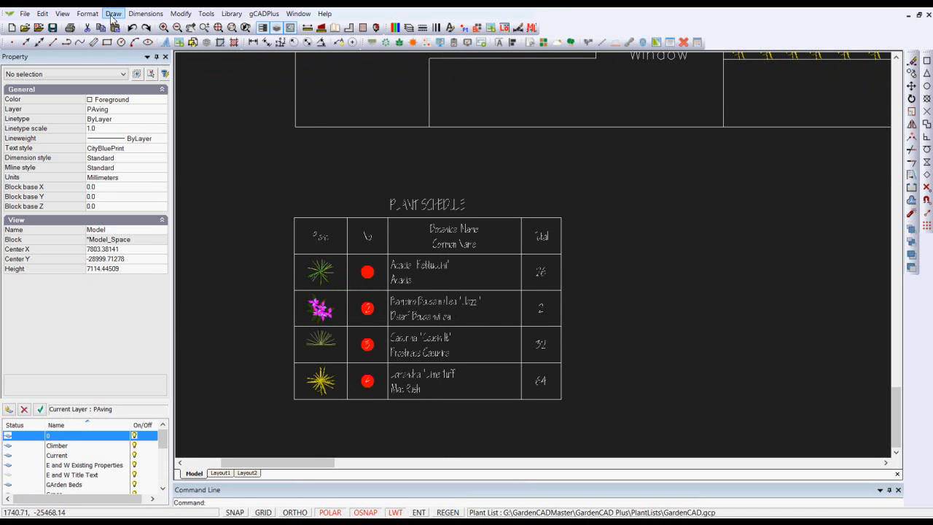
Make Standard the current text style and update the plant schedule with it
left_click(88, 14)
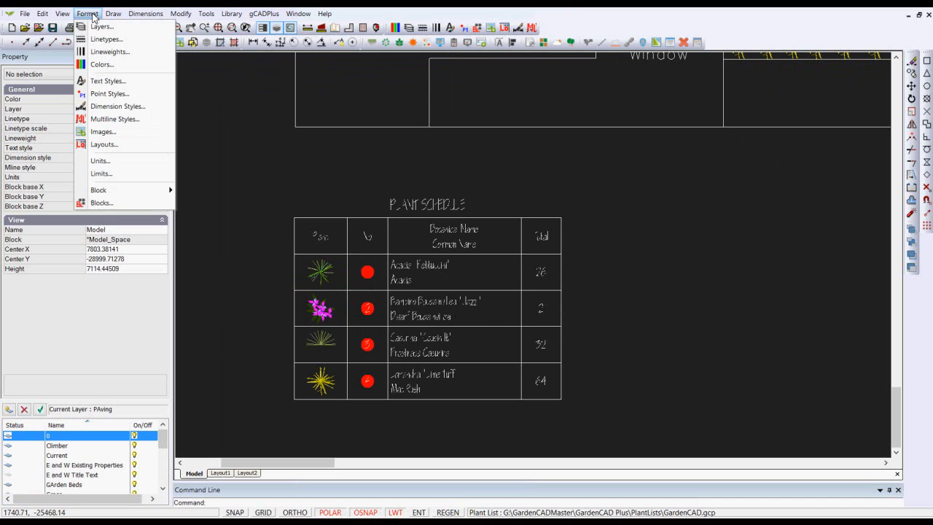
left_click(116, 81)
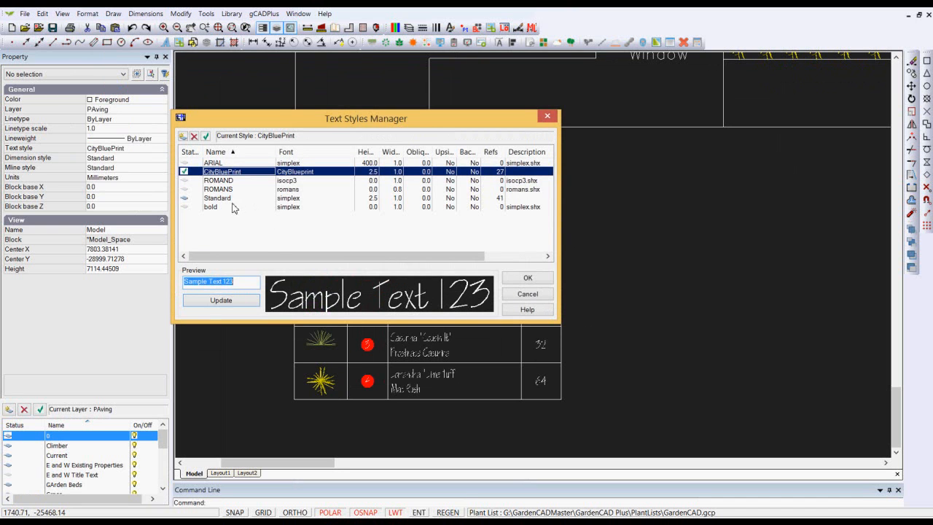
left_click(231, 198)
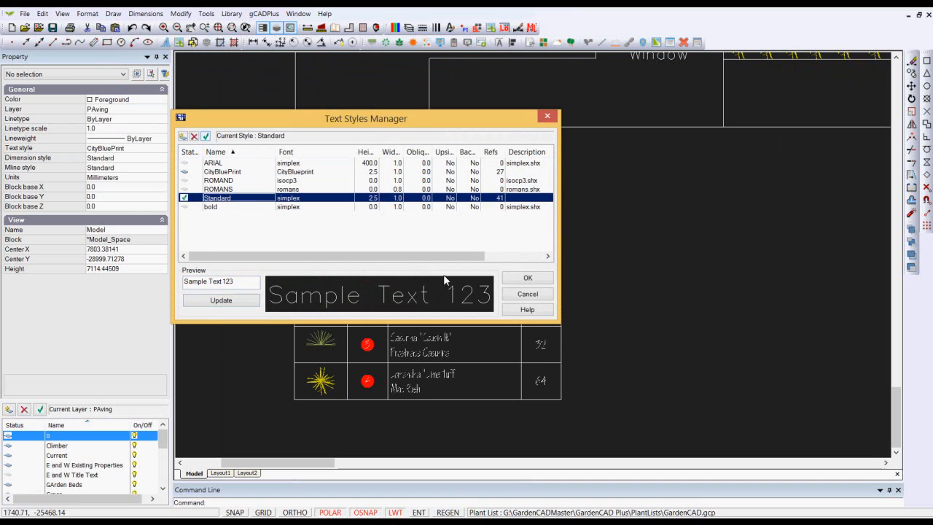
left_click(526, 280)
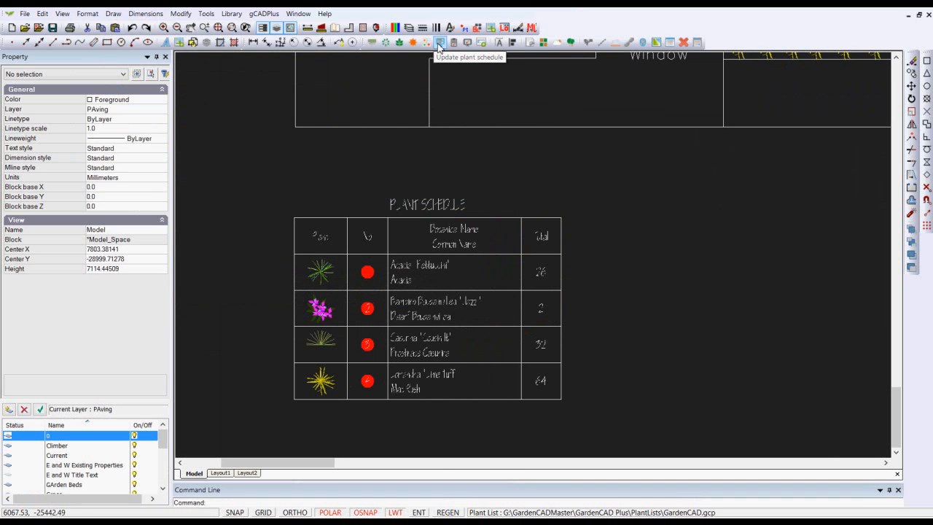
left_click(440, 44)
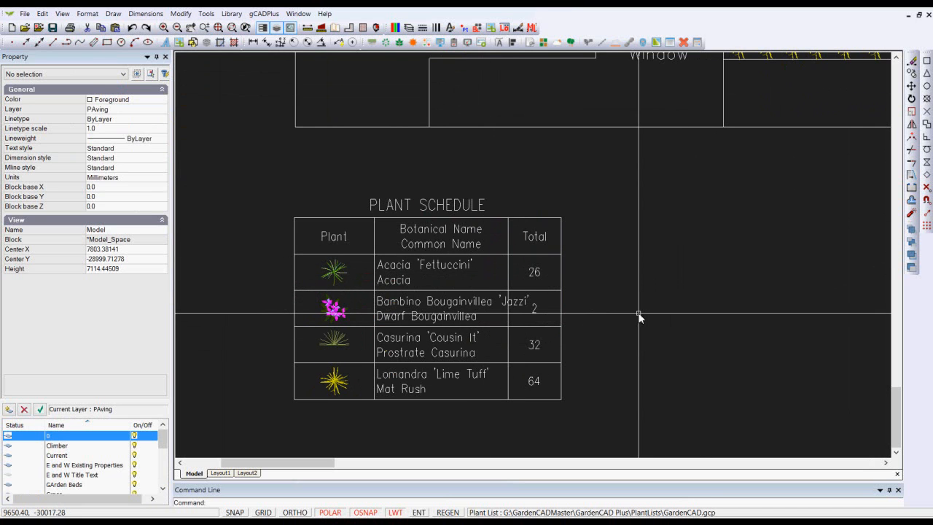
left_click(533, 387)
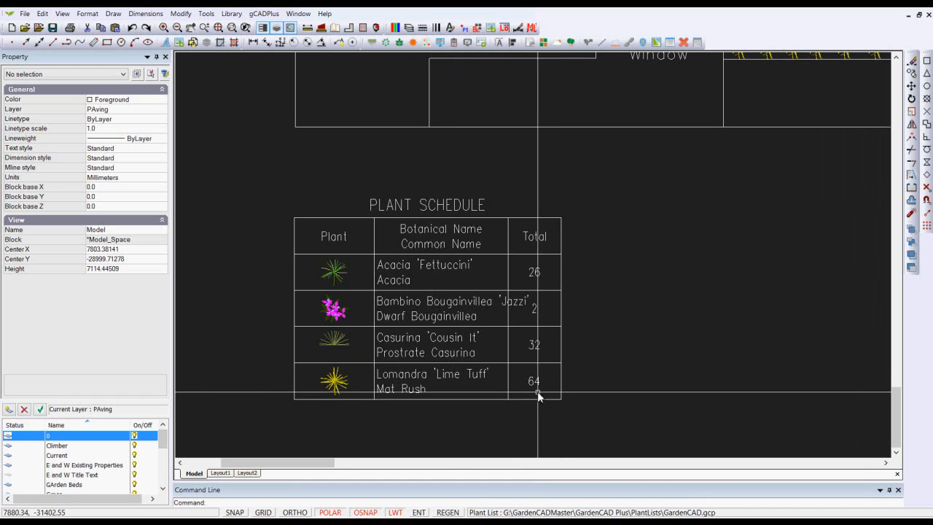
Convert the separate duplicate of the deck planting plan into a block named temp
right_click(630, 279)
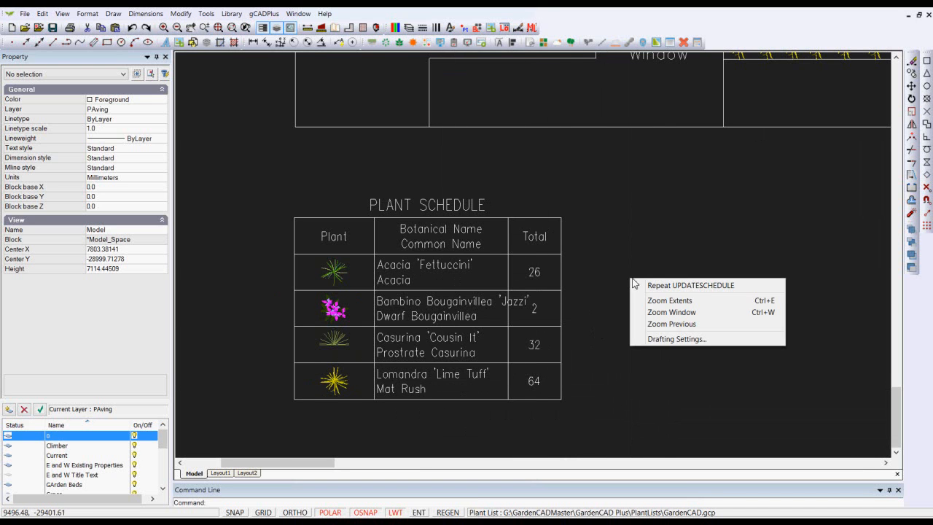
left_click(664, 304)
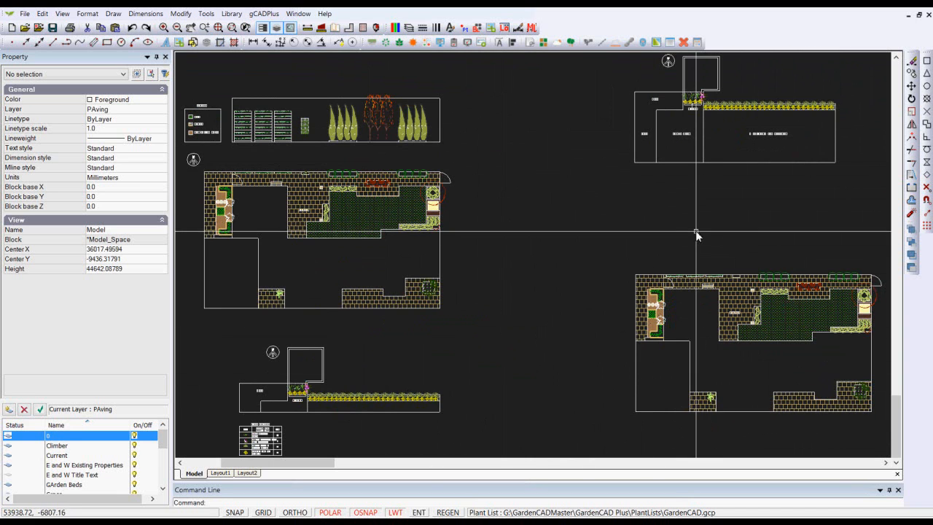
scroll(715, 188, "down", 3)
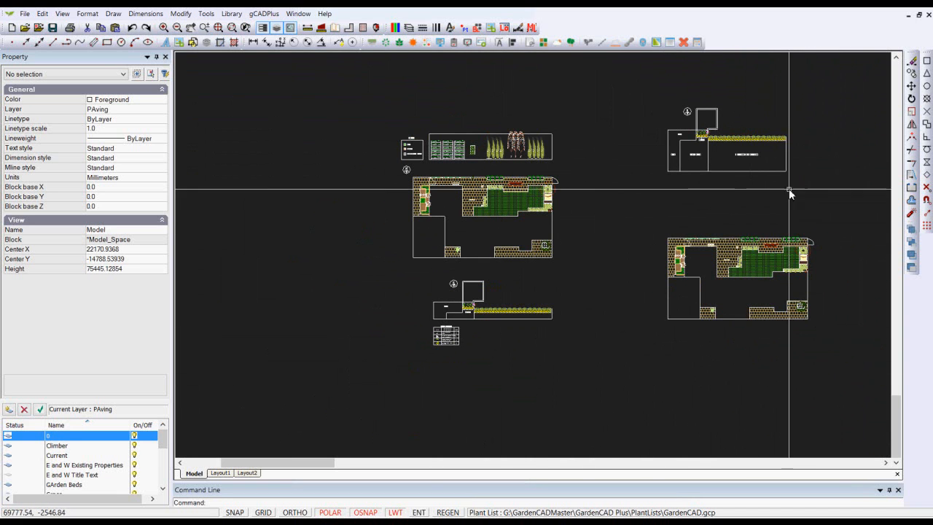
left_click_drag(803, 194, 646, 95)
right_click(626, 169)
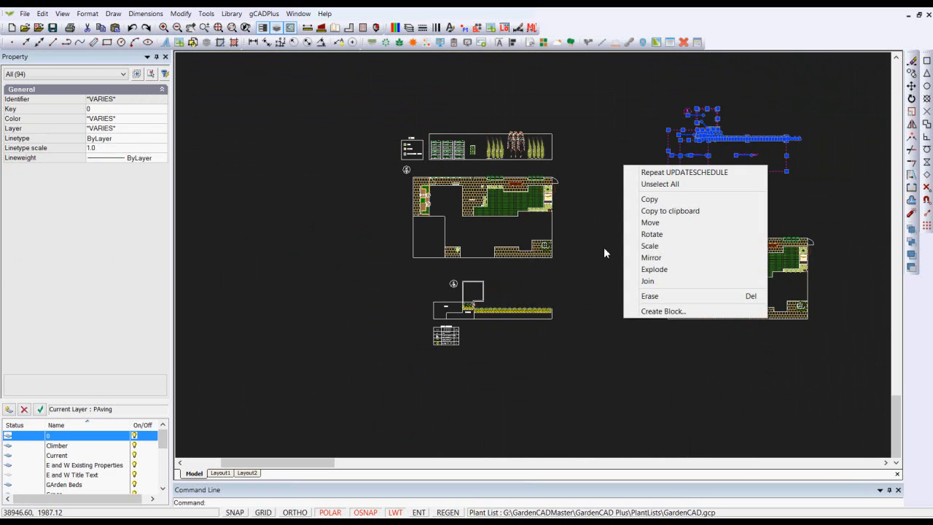
left_click(665, 311)
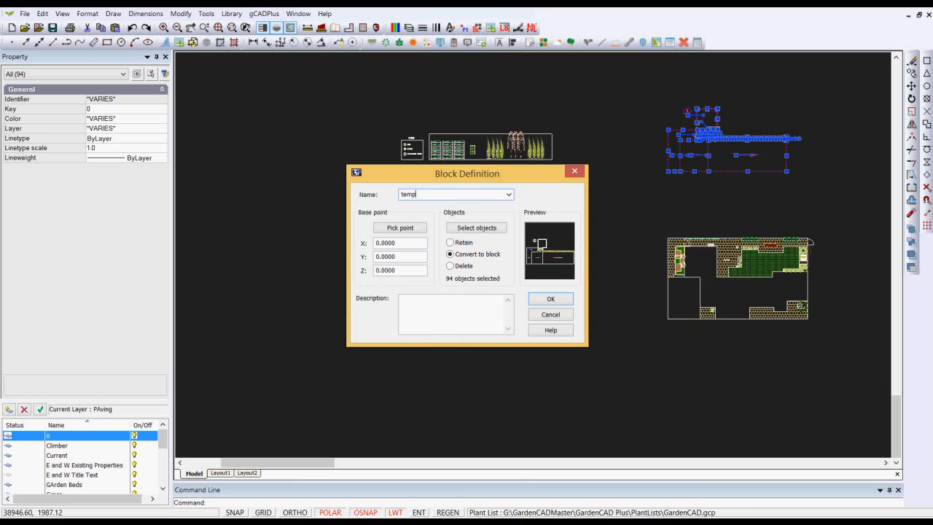
left_click(550, 299)
scroll(446, 340, "up", 3)
scroll(450, 341, "up", 4)
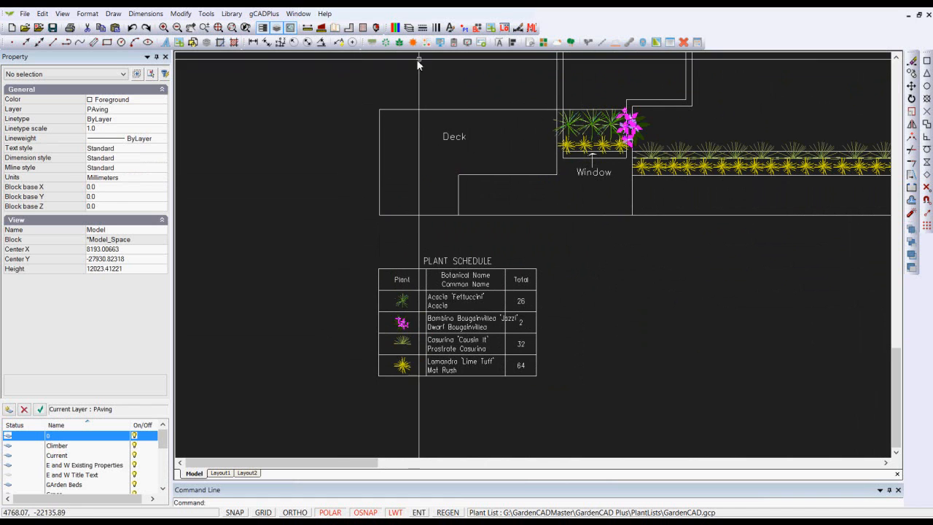
left_click(454, 43)
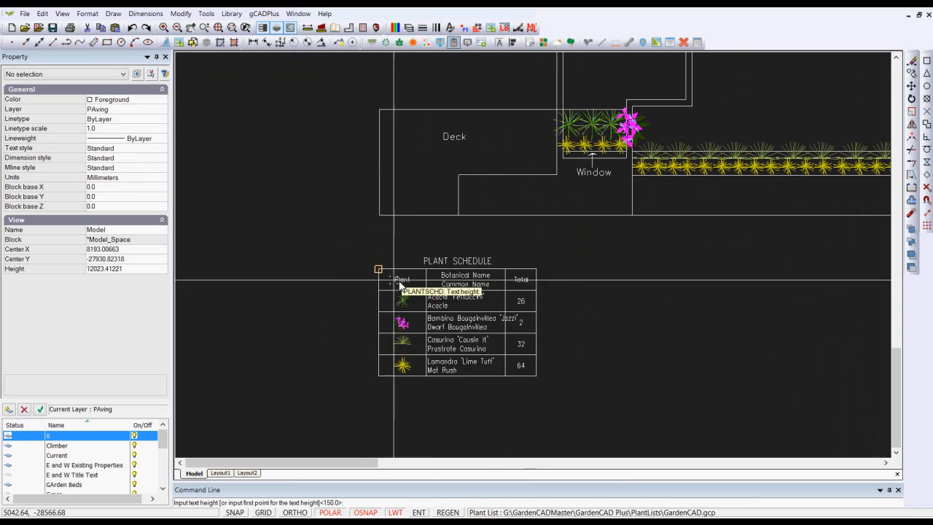
left_click(378, 270)
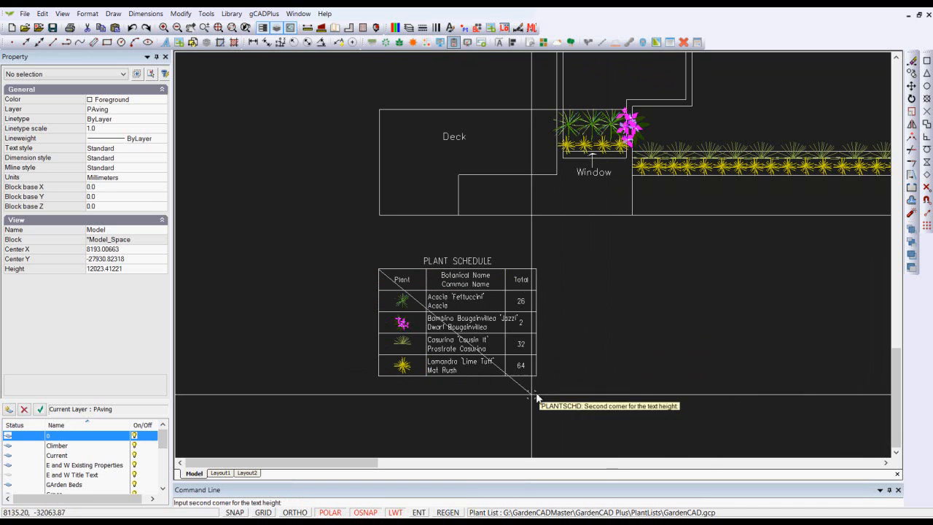
left_click(673, 335)
right_click(639, 300)
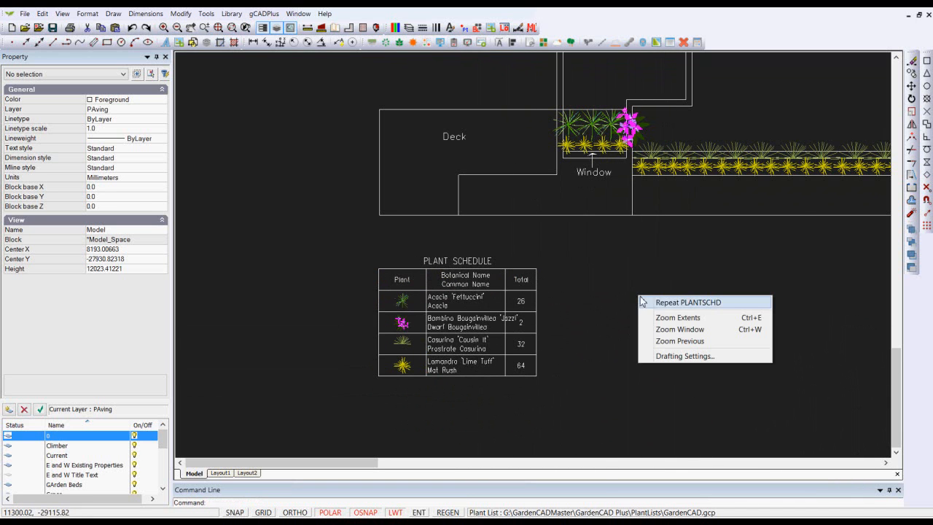
Generate a new plant schedule in the empty area beside the existing one, below the deck plan, and check its totals
left_click(663, 305)
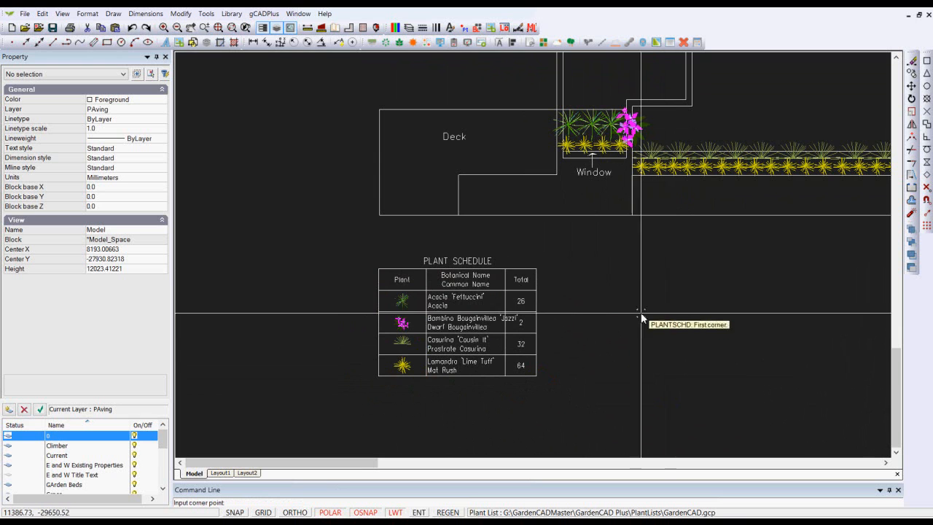
left_click(585, 268)
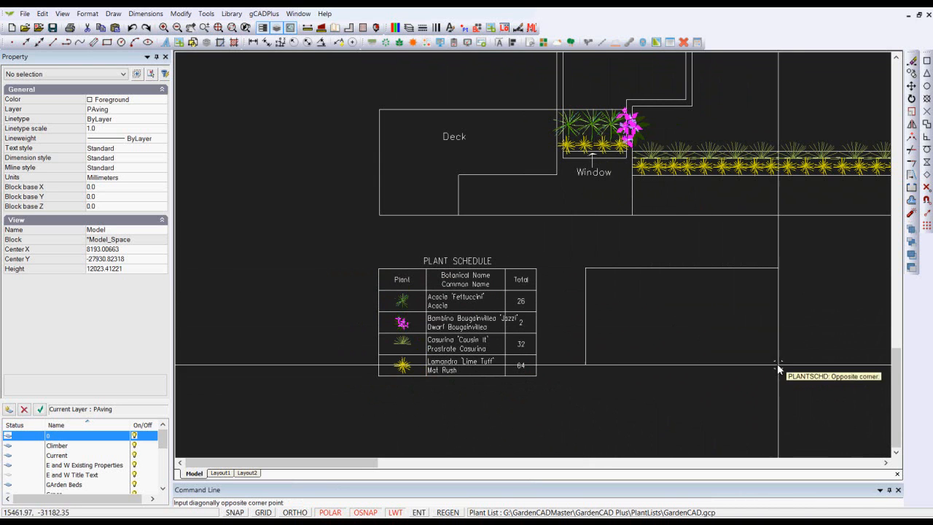
left_click(796, 380)
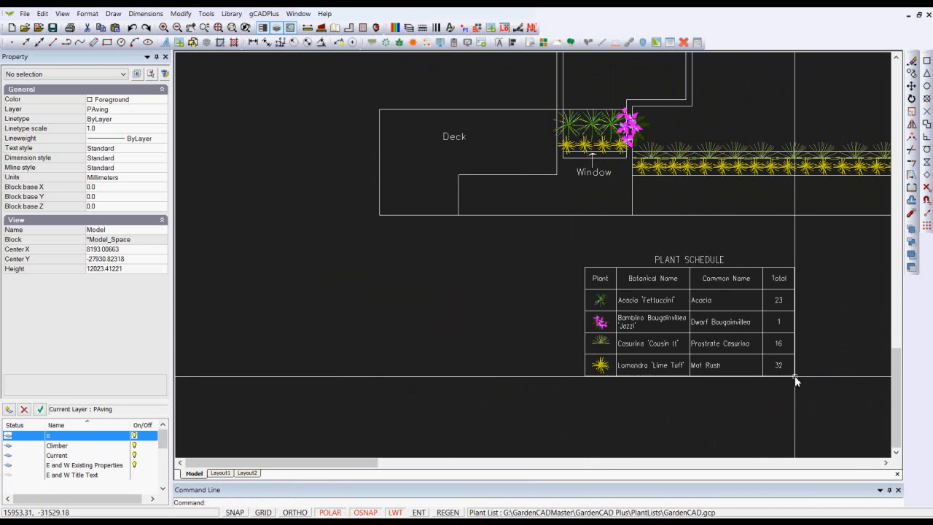
scroll(737, 377, "up", 3)
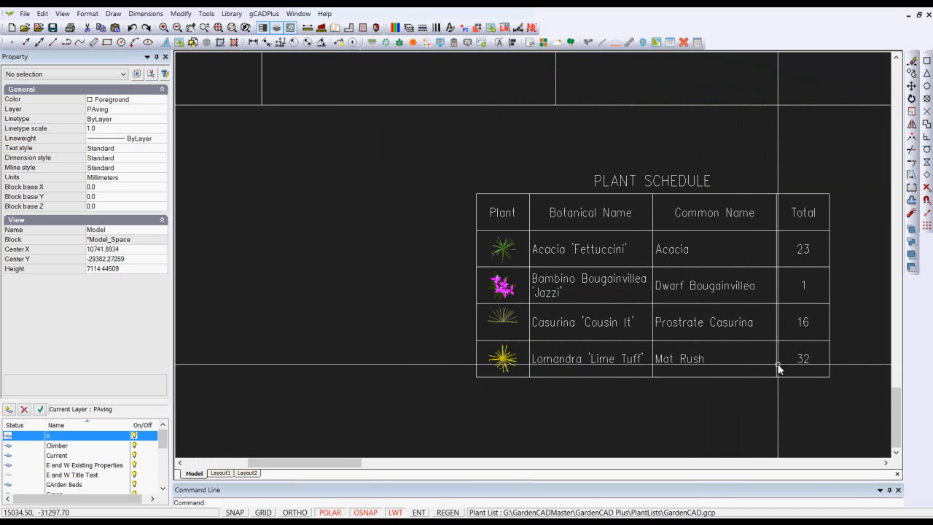
scroll(776, 366, "down", 5)
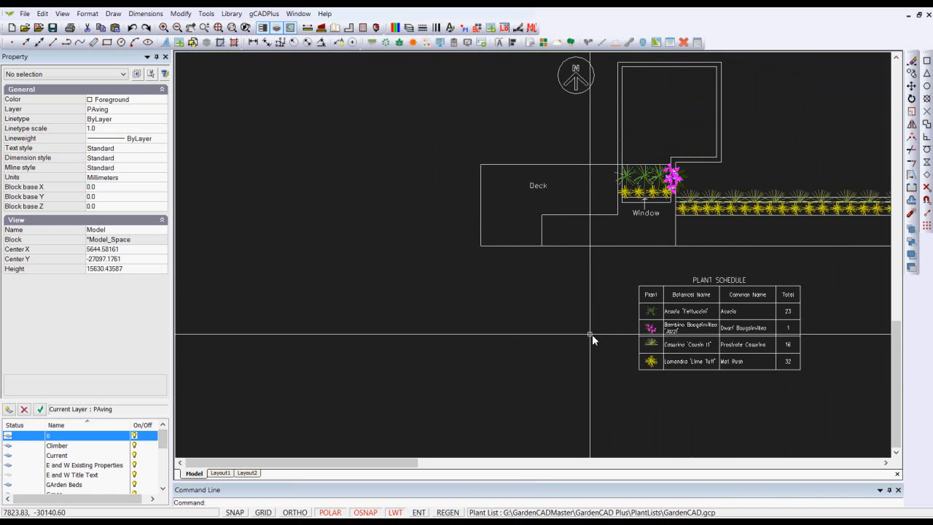
scroll(606, 350, "down", 1)
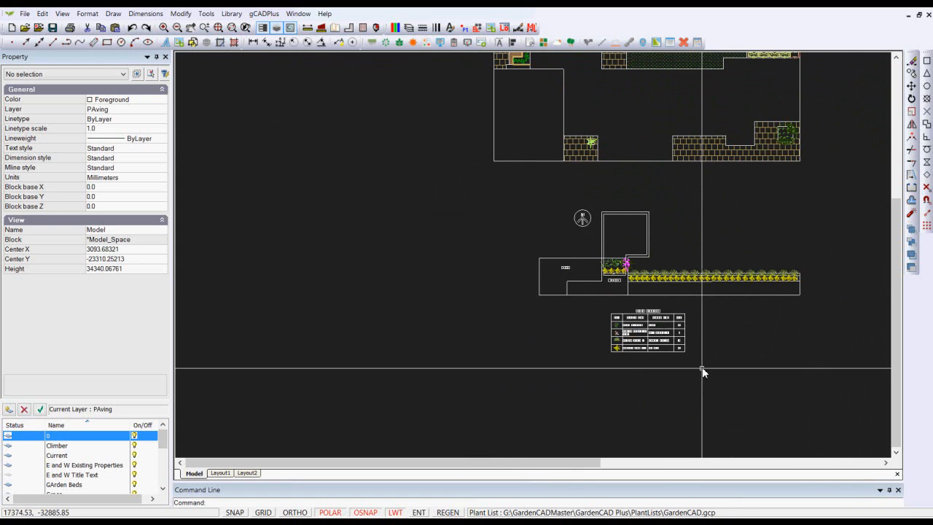
Explode the existing plant schedule block below the deck plan
left_click(651, 339)
right_click(571, 359)
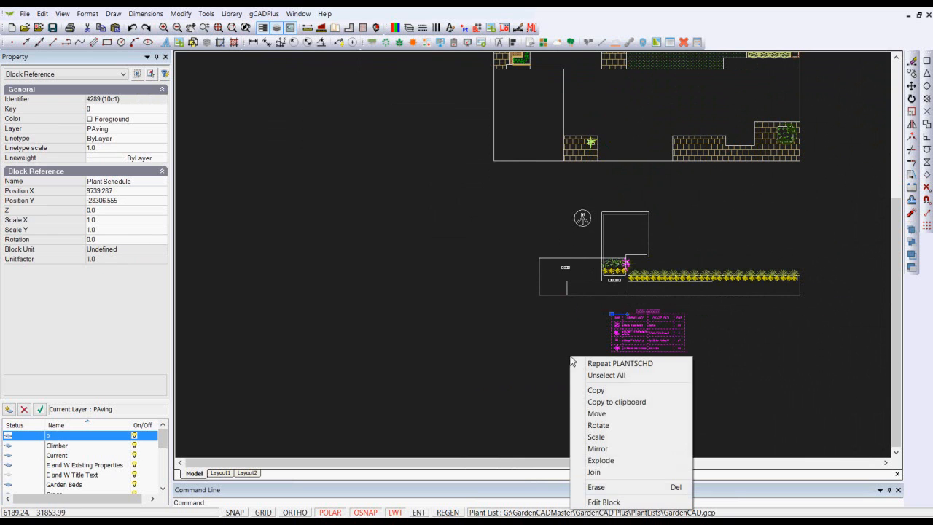
left_click(600, 460)
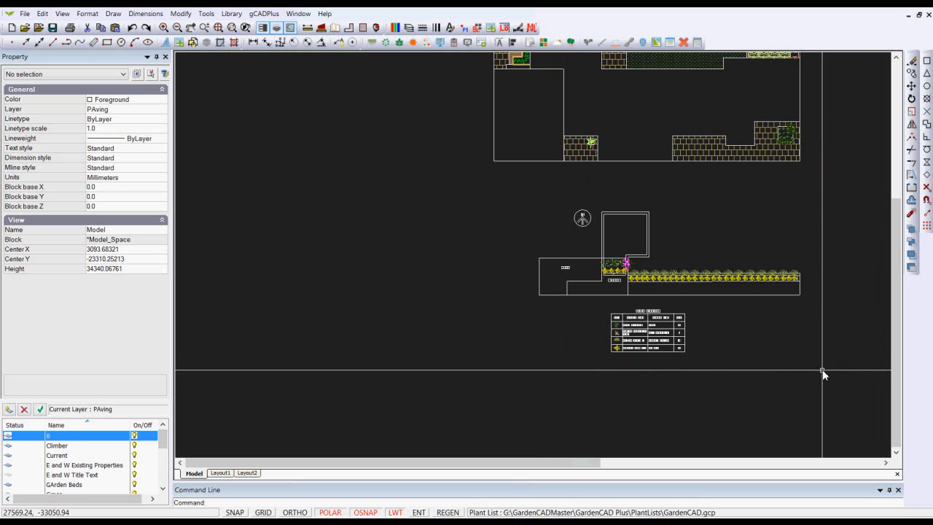
Convert the deck planting plan together with its exploded schedule and north arrow into a block named temp2
mouse_move(828, 364)
left_mouse_down()
mouse_move(774, 360)
mouse_move(526, 205)
left_mouse_up()
right_click(488, 256)
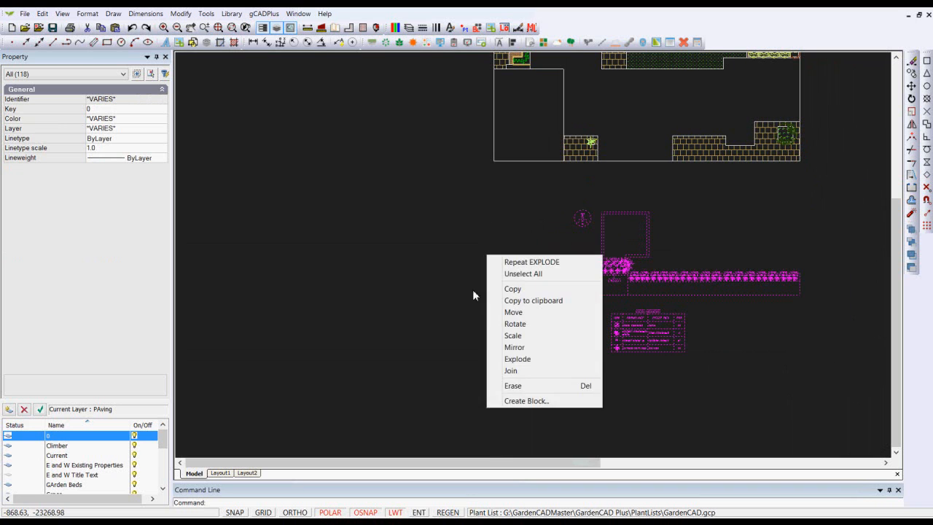
left_click(517, 401)
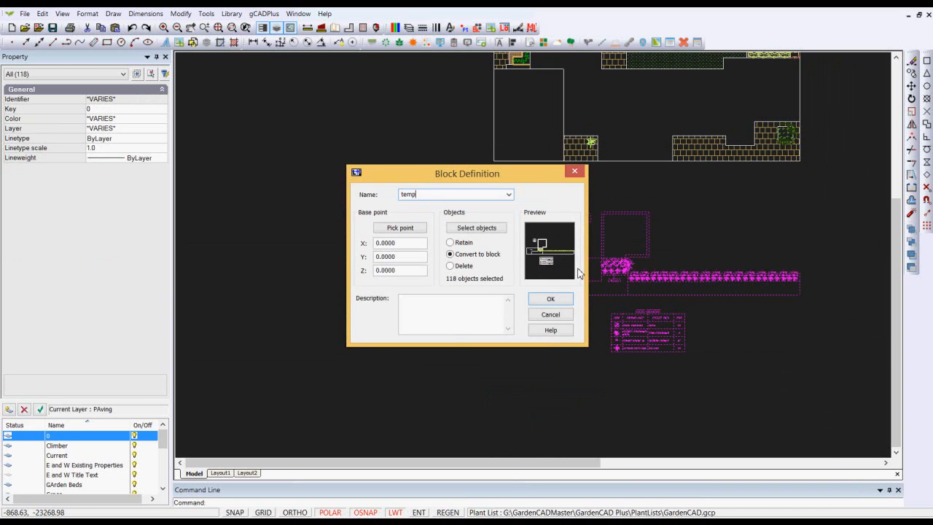
type("temp2")
left_click(552, 301)
Check the block properties of the separate duplicate of the deck planting plan, then clear the selection
right_click(449, 274)
left_click(487, 298)
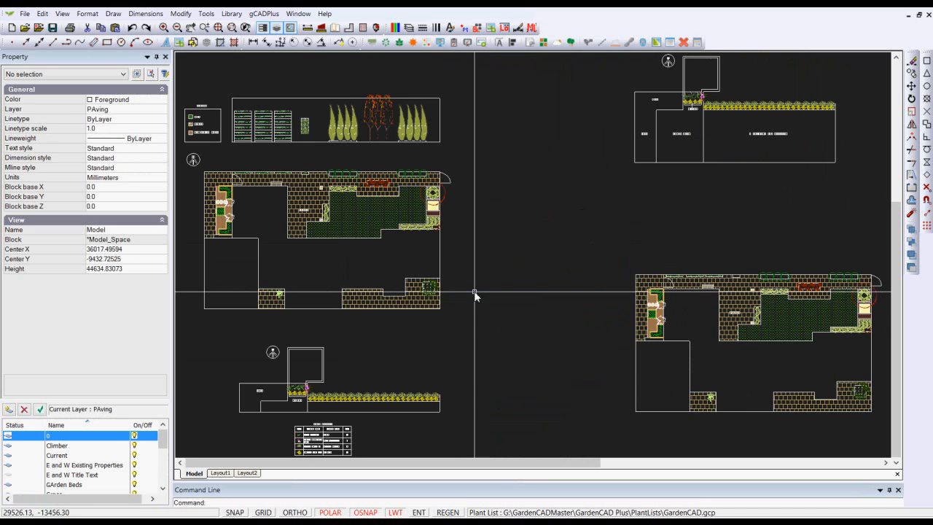
scroll(541, 306, "down", 3)
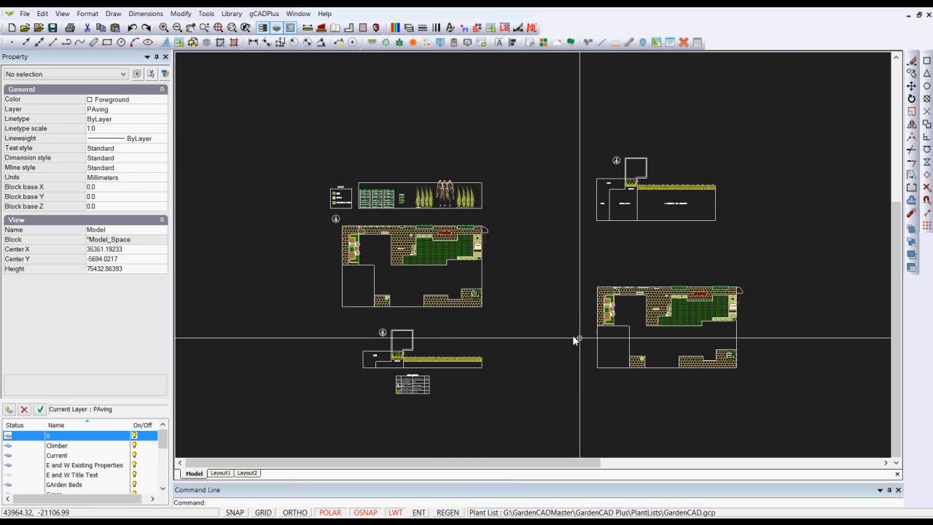
left_click(668, 220)
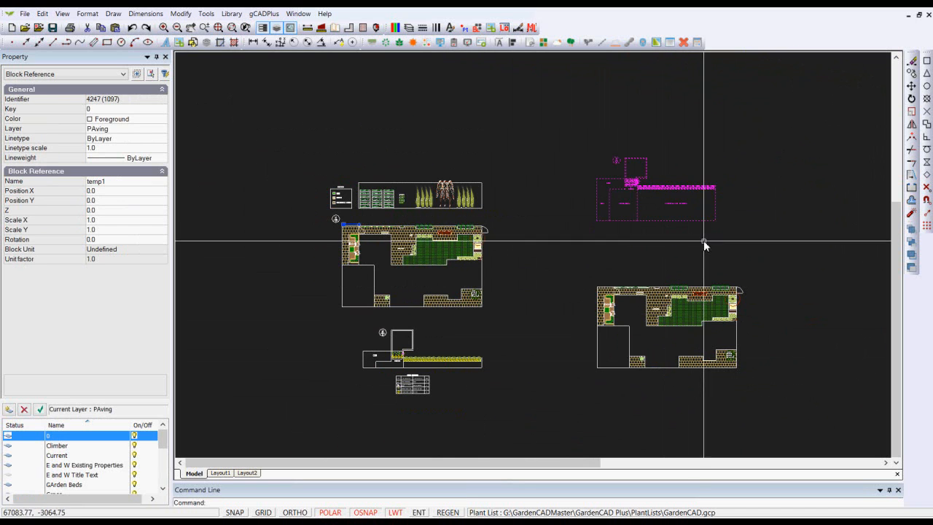
key("Escape")
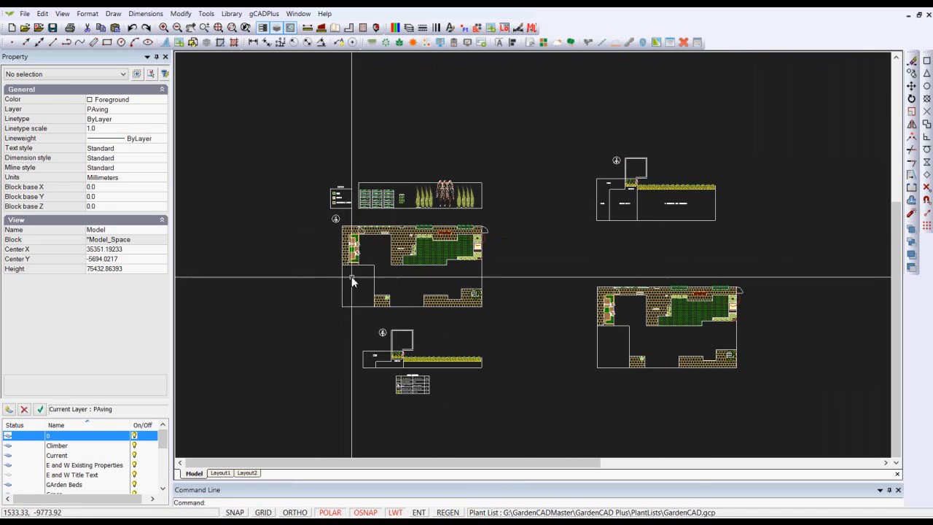
Convert the separate duplicate of the paved garden plan into a block named temp3
left_click_drag(773, 393, 583, 271)
right_click(580, 271)
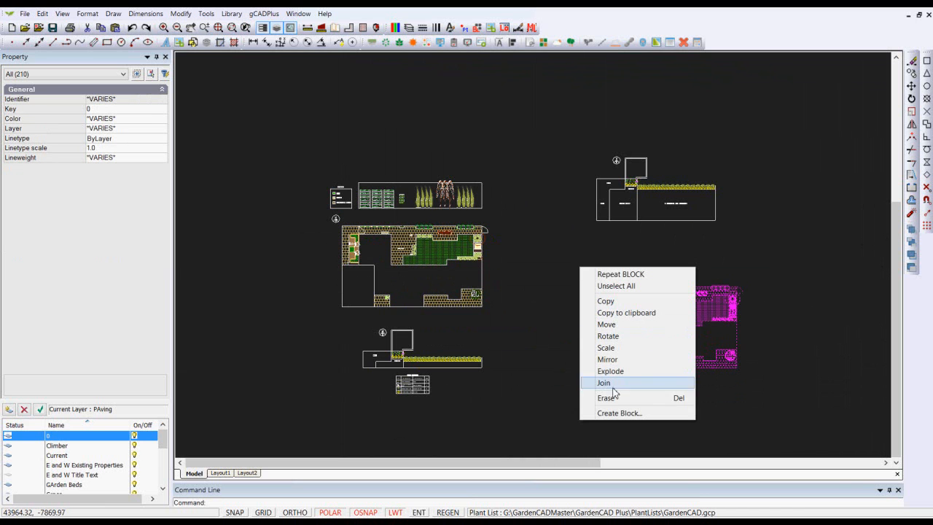
left_click(626, 414)
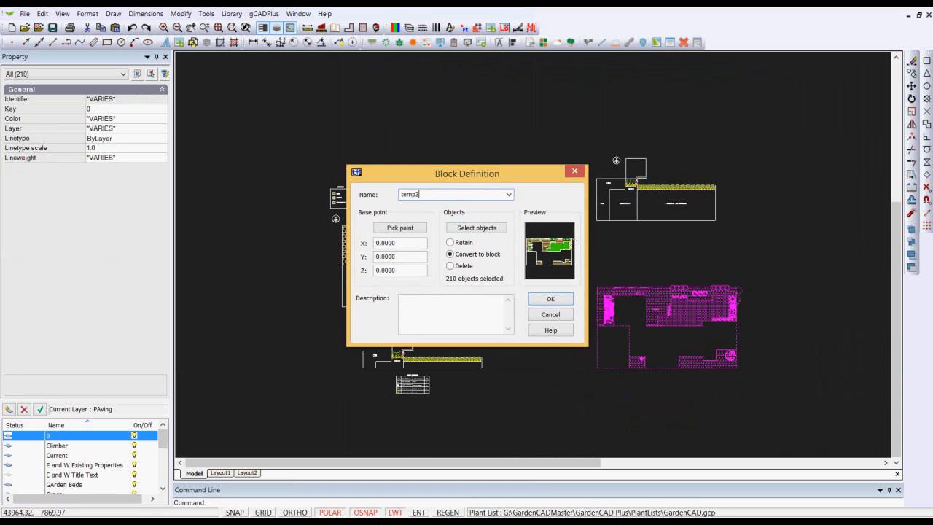
left_click(550, 299)
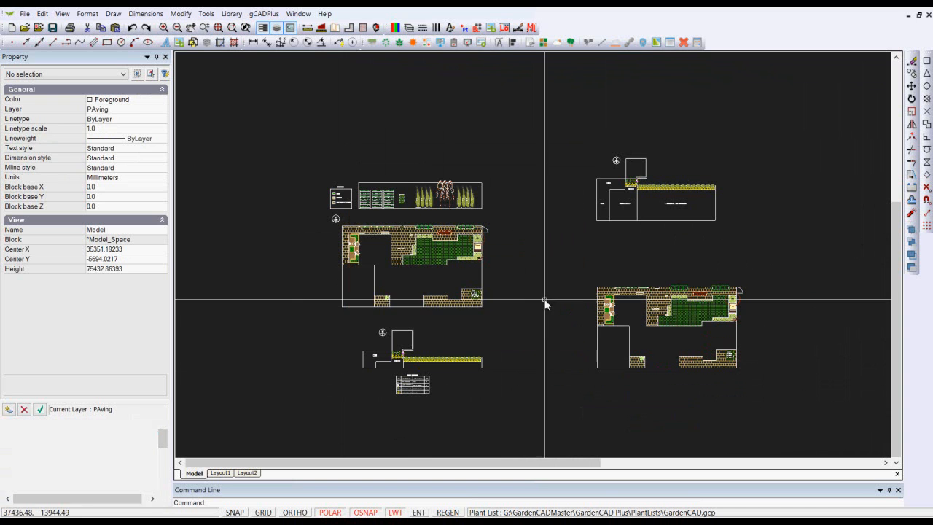
Highlight the schedule plants in the original paved garden plan, inspect the planted square in its corner, and clear the highlighting
scroll(403, 277, "up", 3)
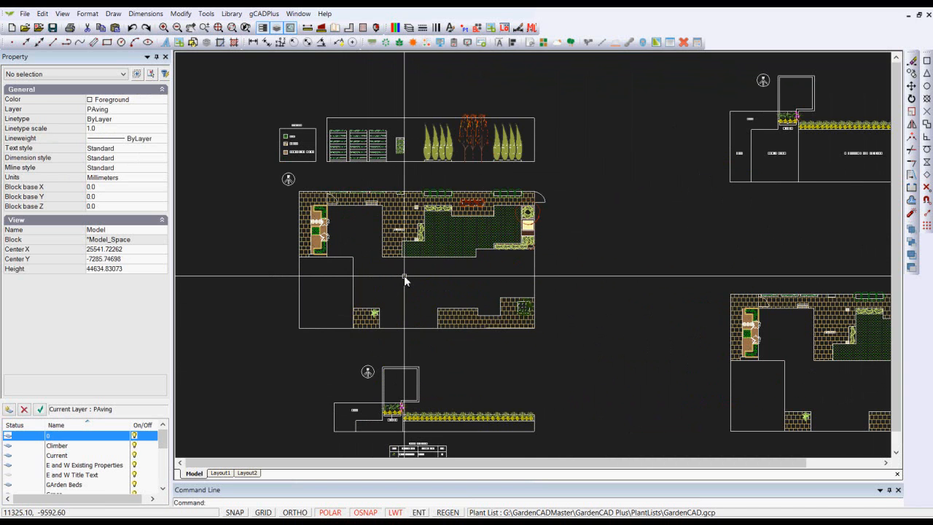
scroll(406, 281, "up", 2)
middle_click_drag(416, 285, 411, 204)
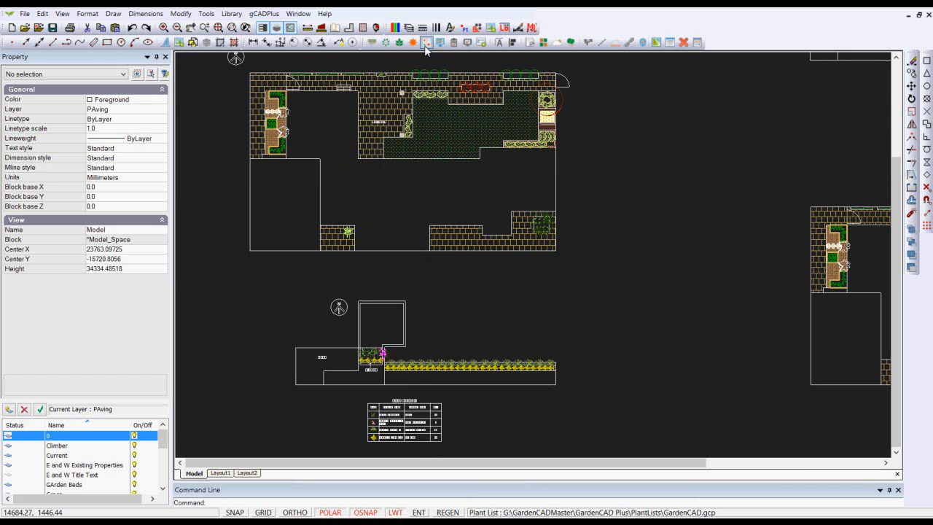
scroll(539, 223, "up", 5)
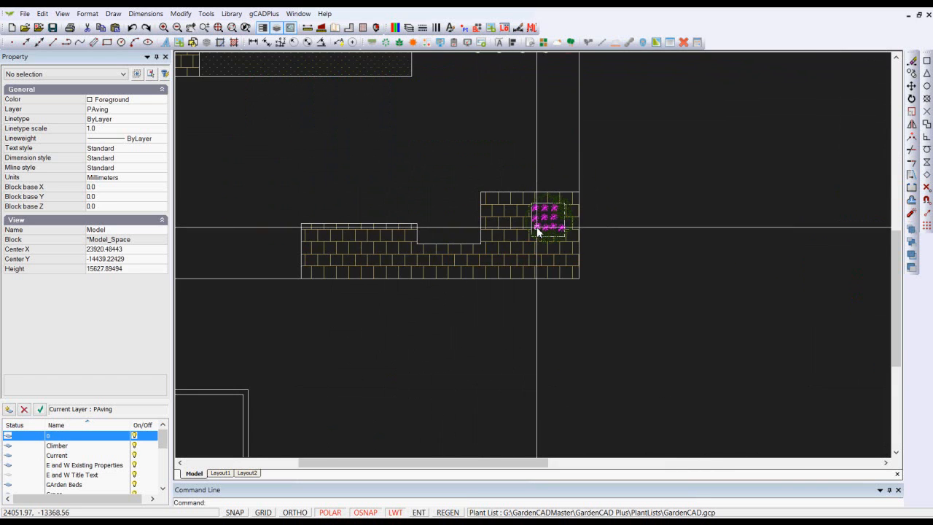
scroll(568, 235, "down", 5)
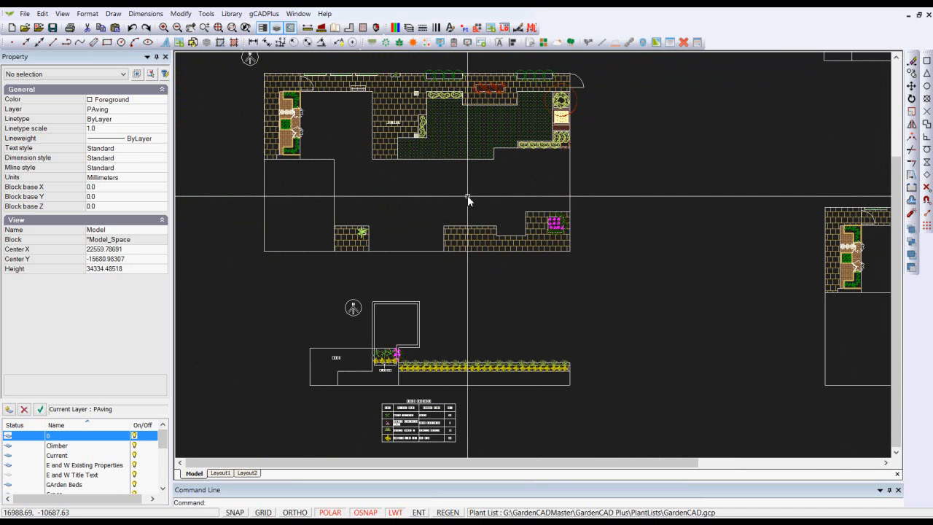
right_click(467, 196)
left_click(488, 215)
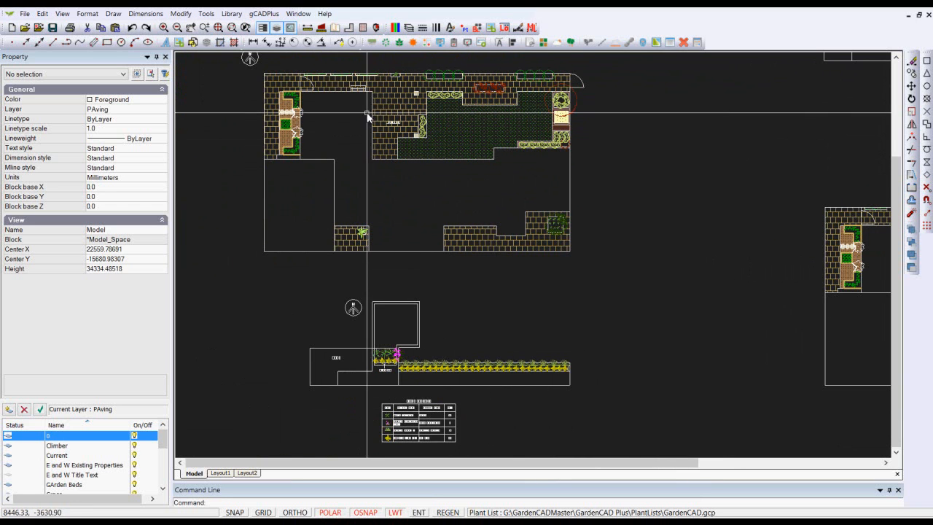
left_click(453, 44)
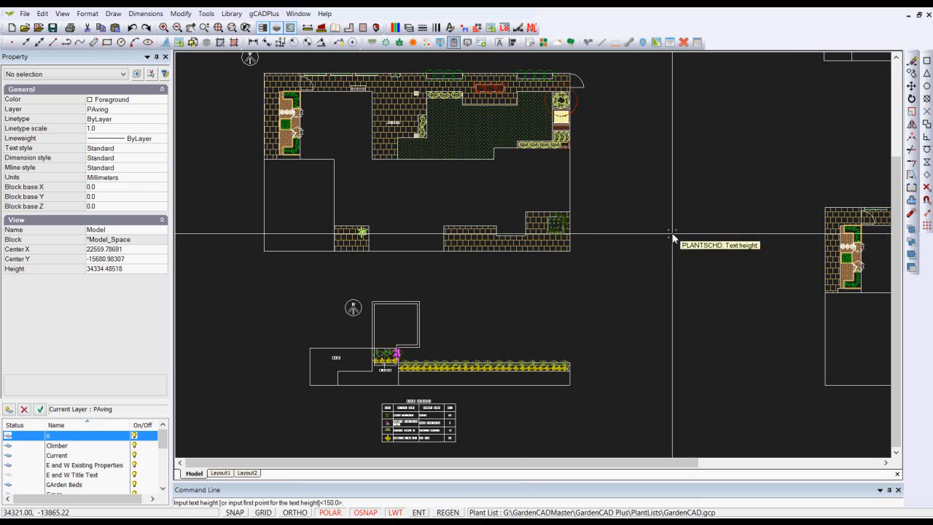
left_click(595, 209)
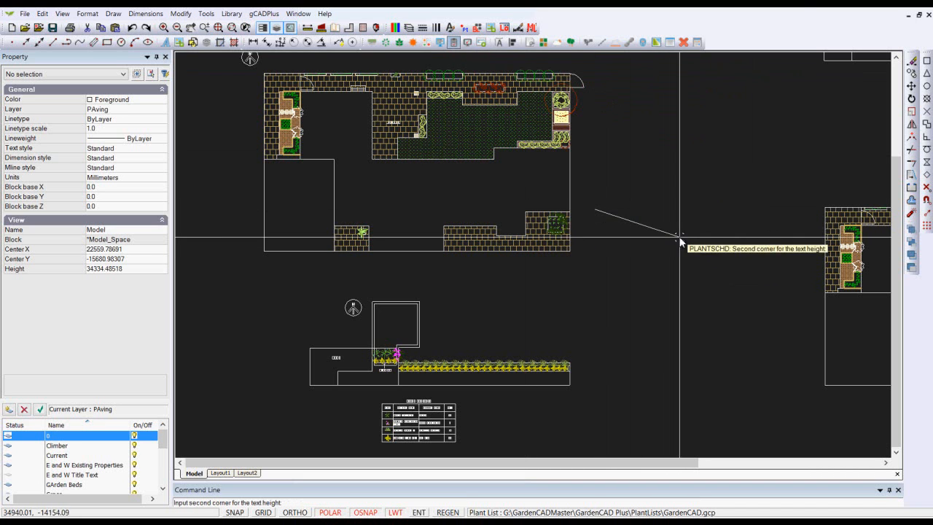
key("Escape")
Generate a new plant schedule in the empty area beside the original paved garden plan and check its total
right_click(650, 225)
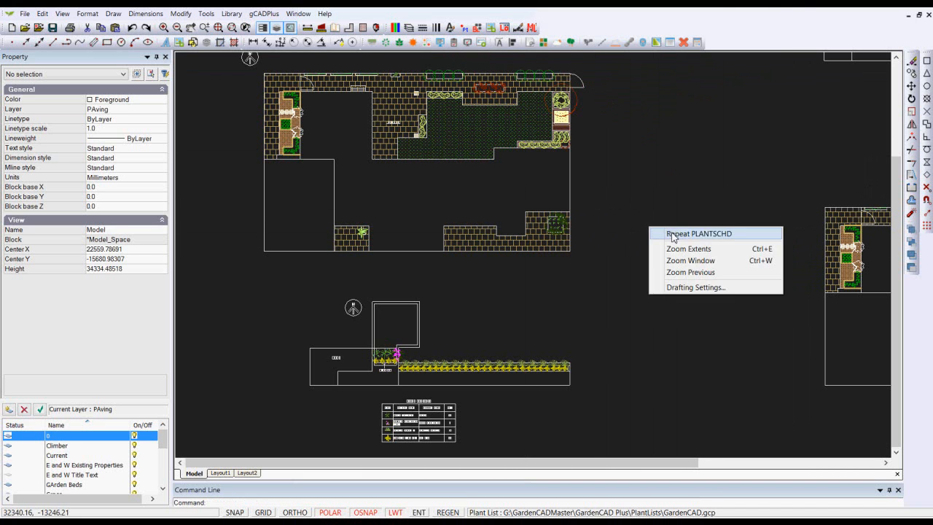
left_click(678, 232)
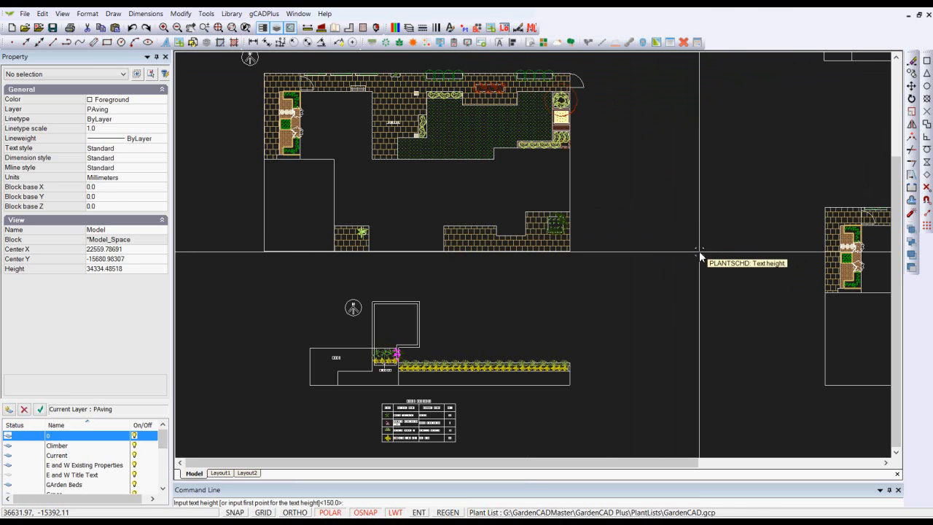
left_click(629, 213)
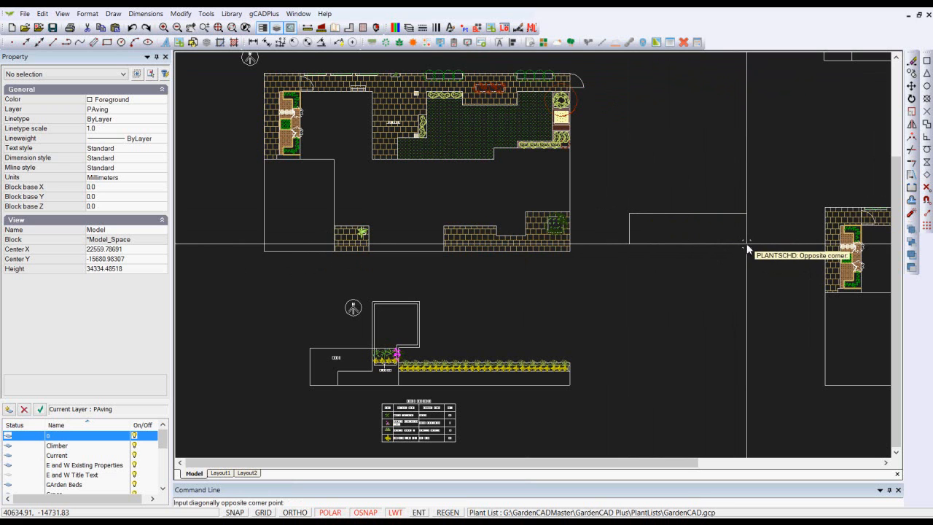
left_click(717, 250)
scroll(708, 250, "up", 4)
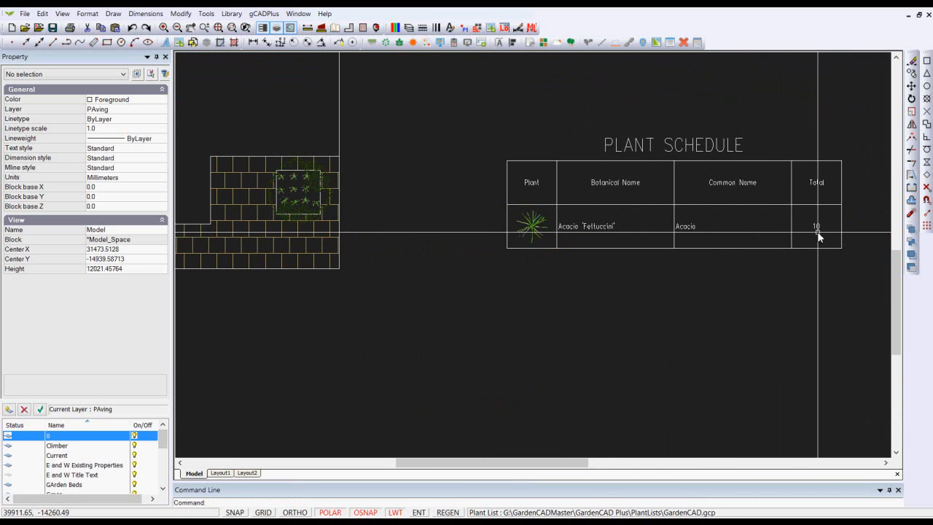
Examine the schedule below the deck plan and compare it with the new schedule and the plants in both plans
scroll(818, 235, "down", 3)
middle_click_drag(490, 266, 514, 178)
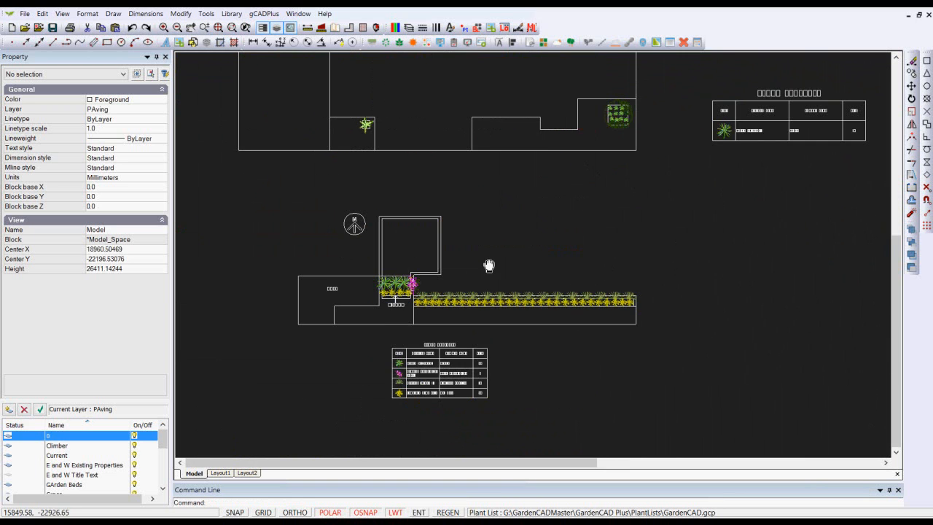
scroll(430, 374, "up", 3)
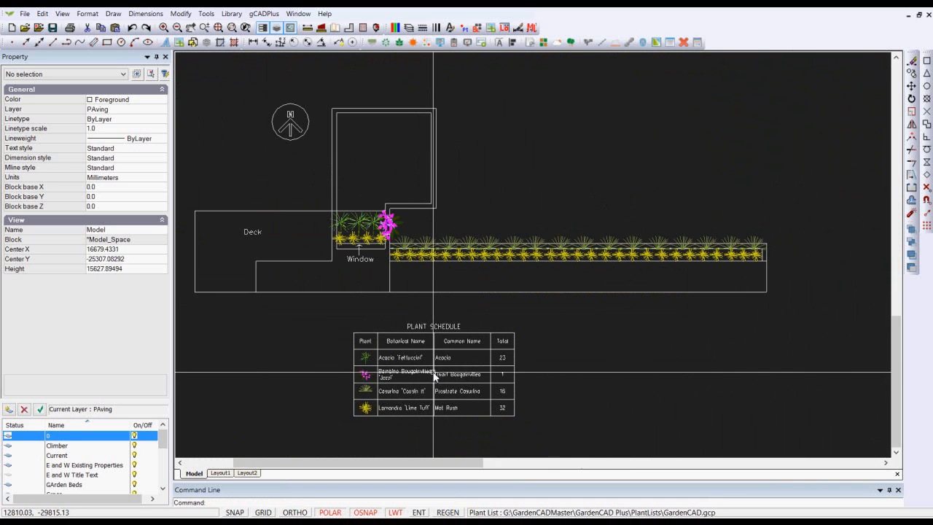
scroll(416, 384, "down", 2)
scroll(700, 226, "down", 2)
middle_click_drag(608, 317, 605, 317)
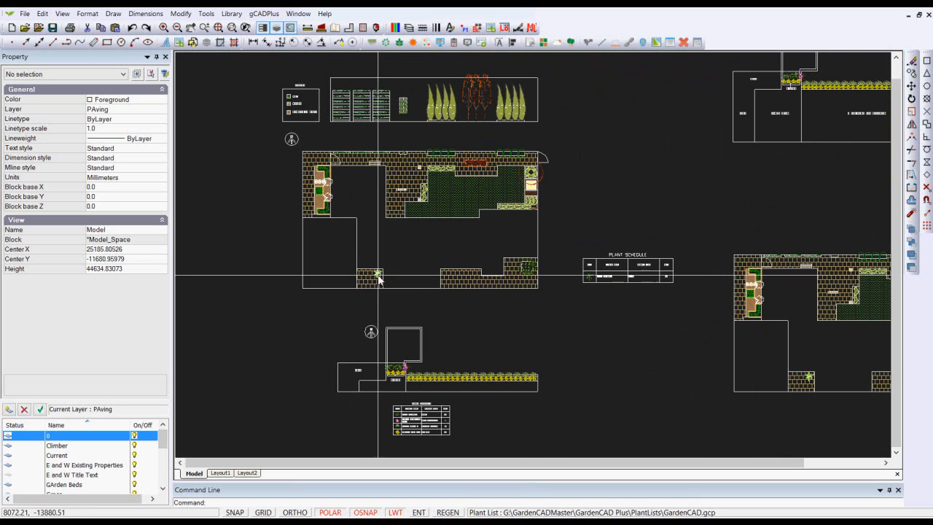
scroll(437, 231, "up", 1)
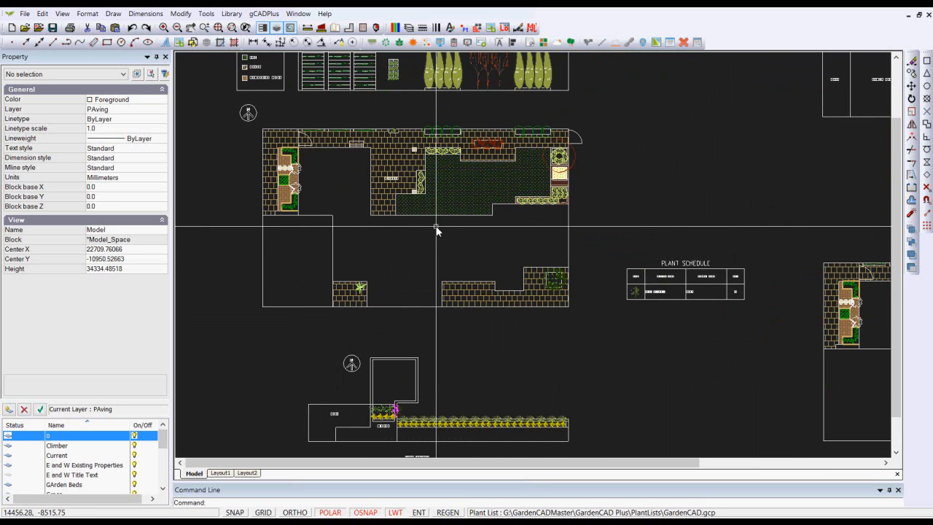
scroll(436, 231, "up", 1)
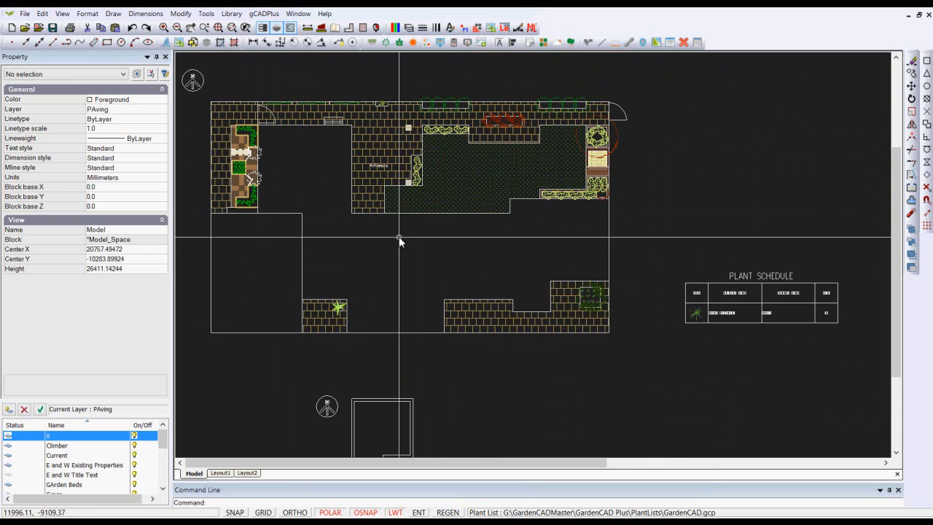
scroll(400, 242, "down", 2)
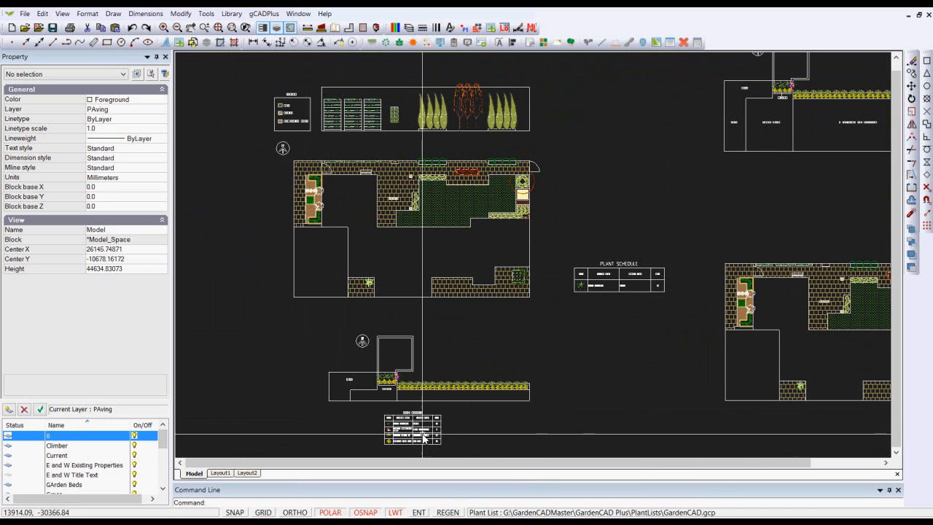
scroll(428, 437, "up", 1)
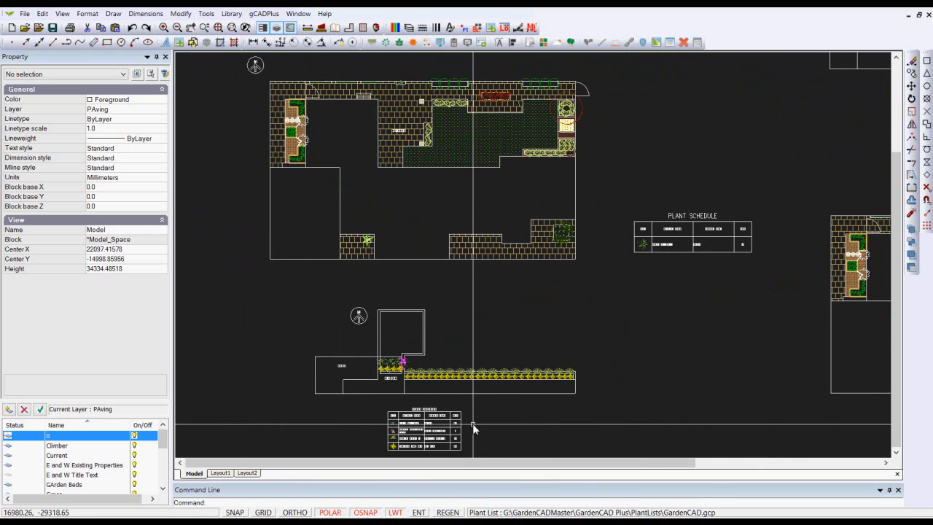
middle_click_drag(433, 400, 489, 293)
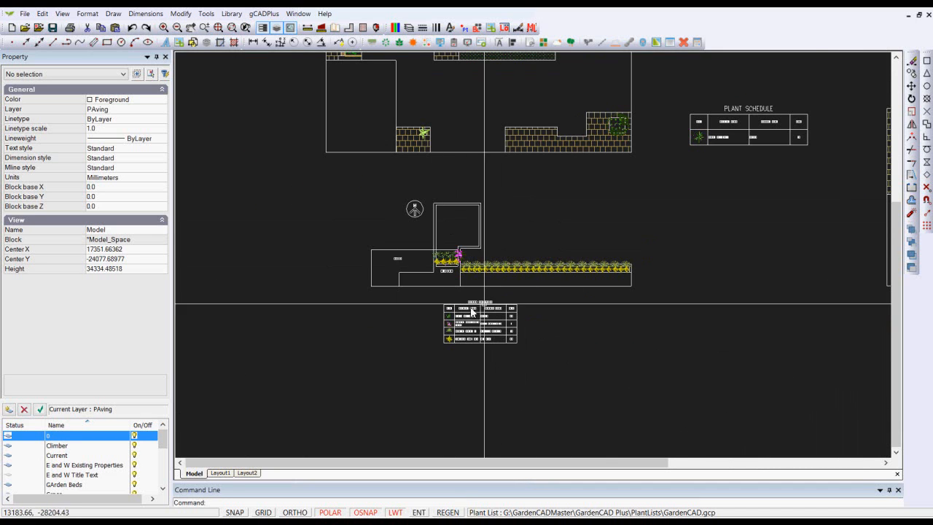
scroll(489, 290, "up", 1)
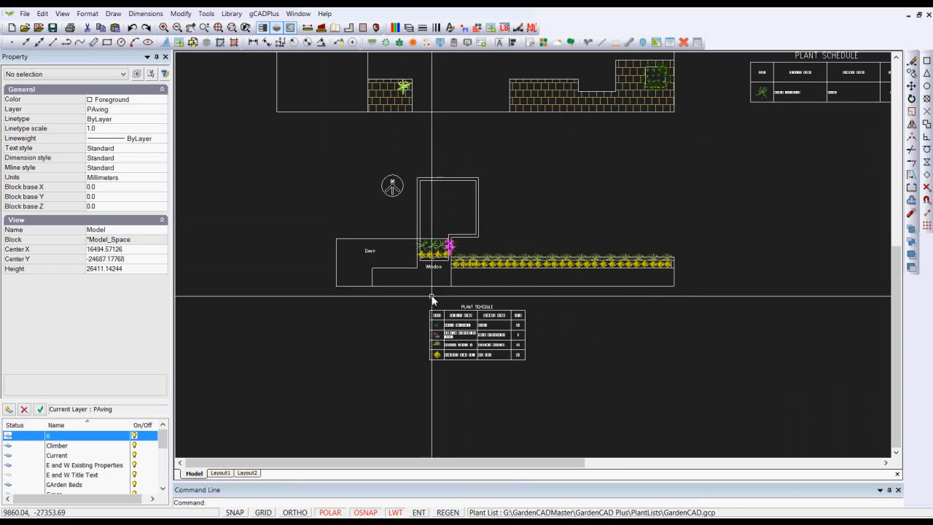
Review the Layout1 and Layout2 sheets, examining the deck plan, plant schedule and plant photos on Layout2
left_click(219, 474)
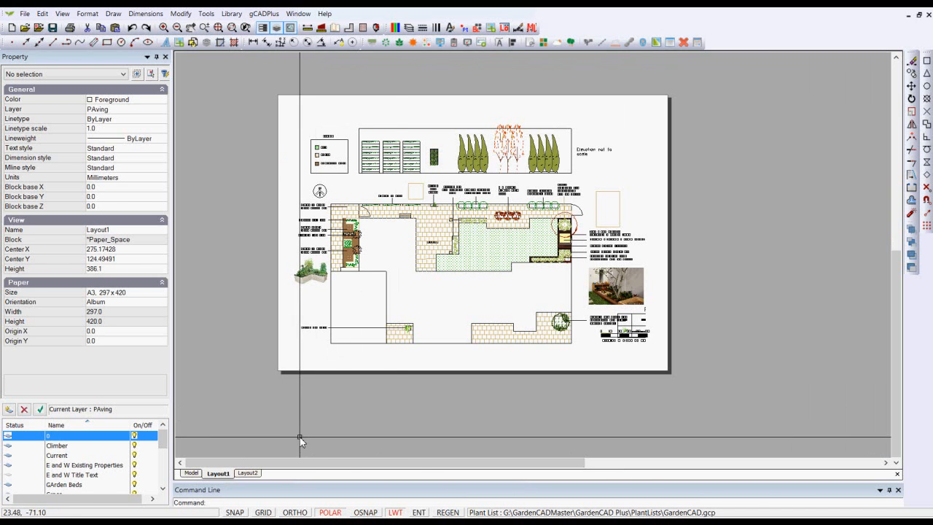
left_click(251, 474)
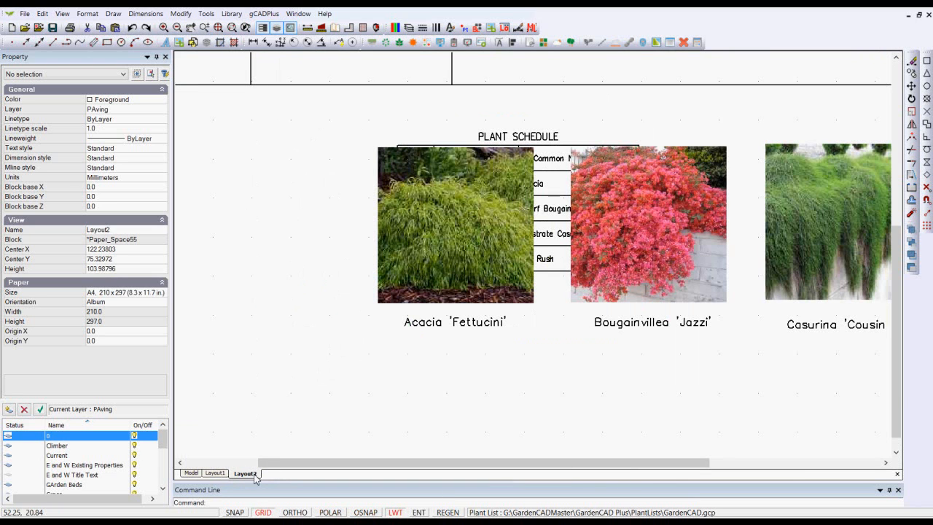
right_click(326, 343)
left_click(386, 376)
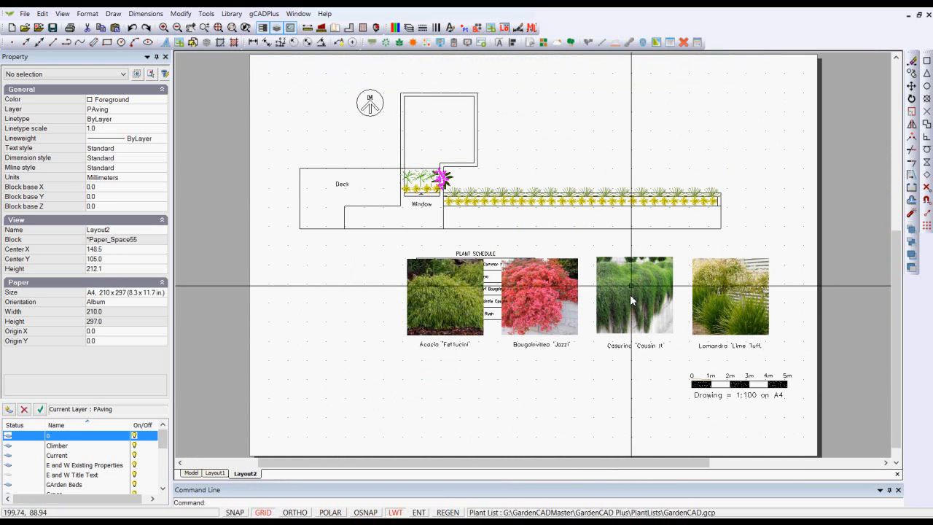
scroll(474, 329, "up", 1)
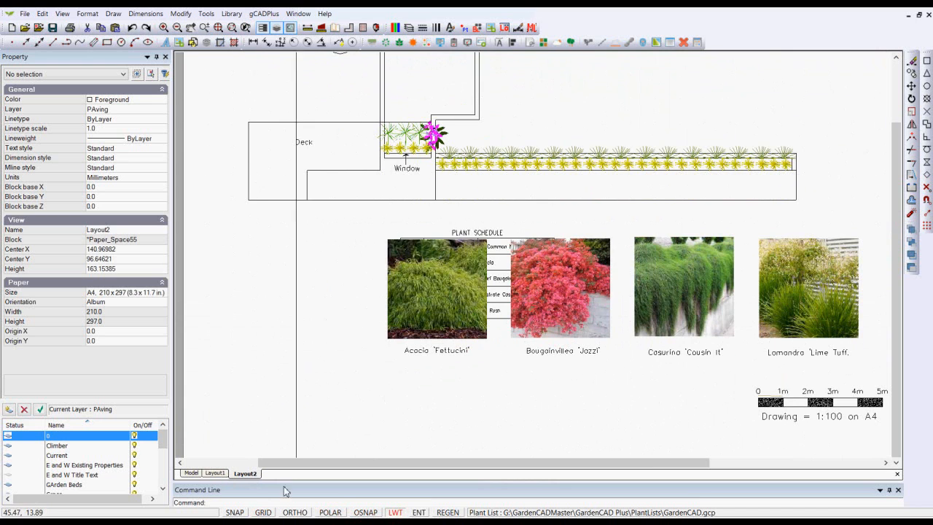
Reduce Layout2's view frame around the deck plan in model space, display it on the layout, and deactivate the viewport
scroll(462, 312, "down", 2)
scroll(590, 183, "down", 1)
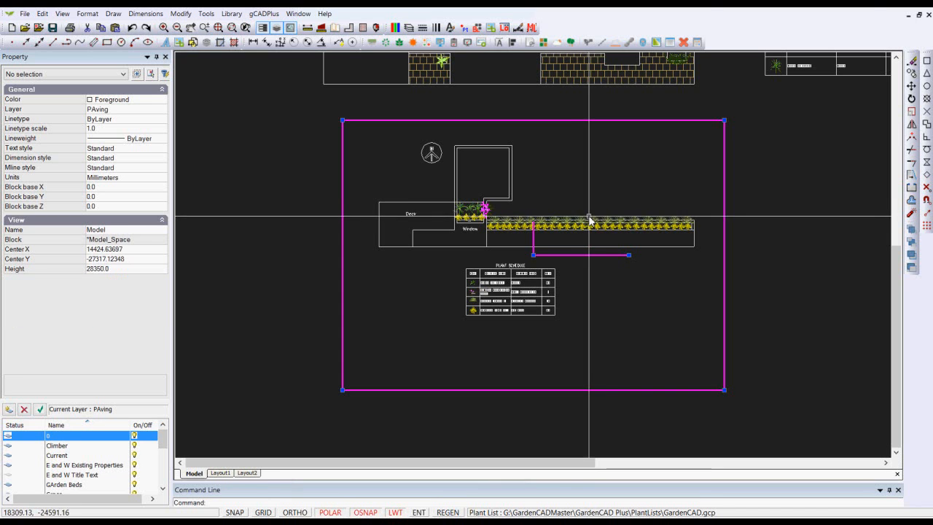
left_click(724, 121)
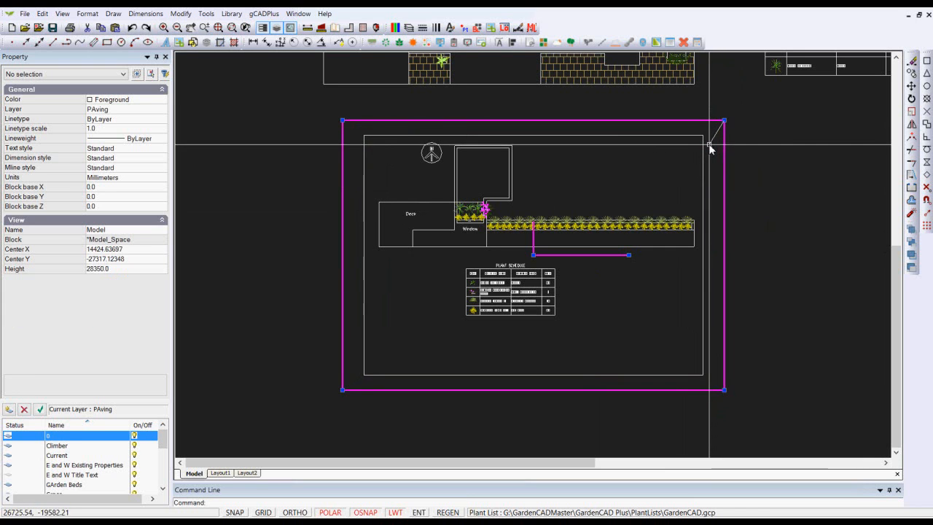
left_click(710, 145)
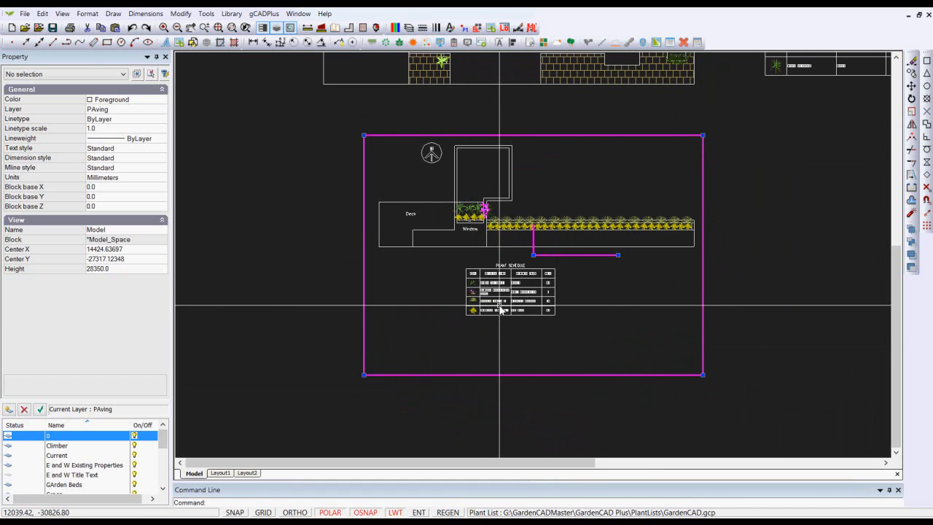
right_click(622, 182)
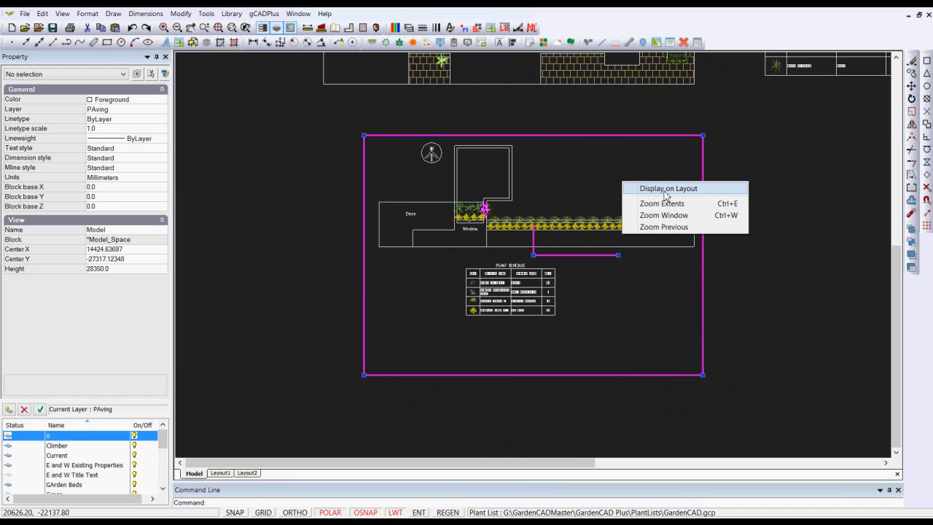
left_click(651, 190)
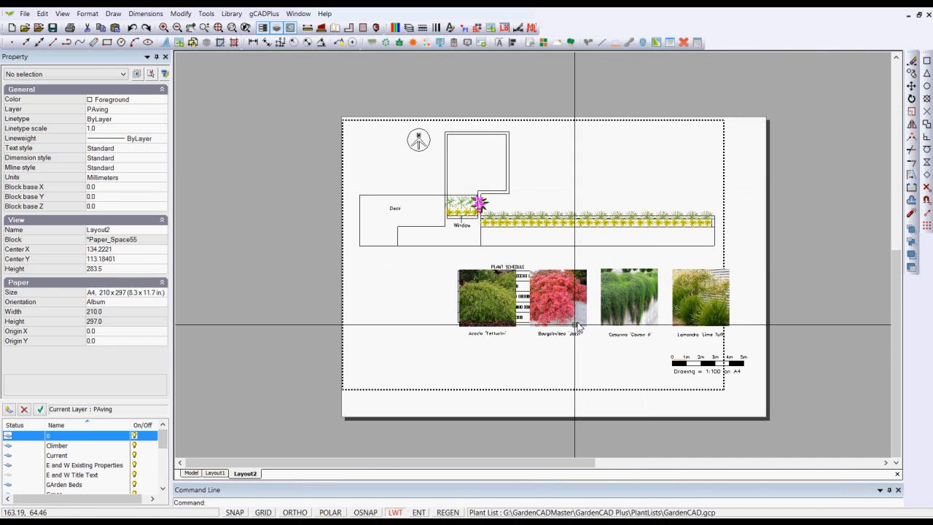
right_click(575, 186)
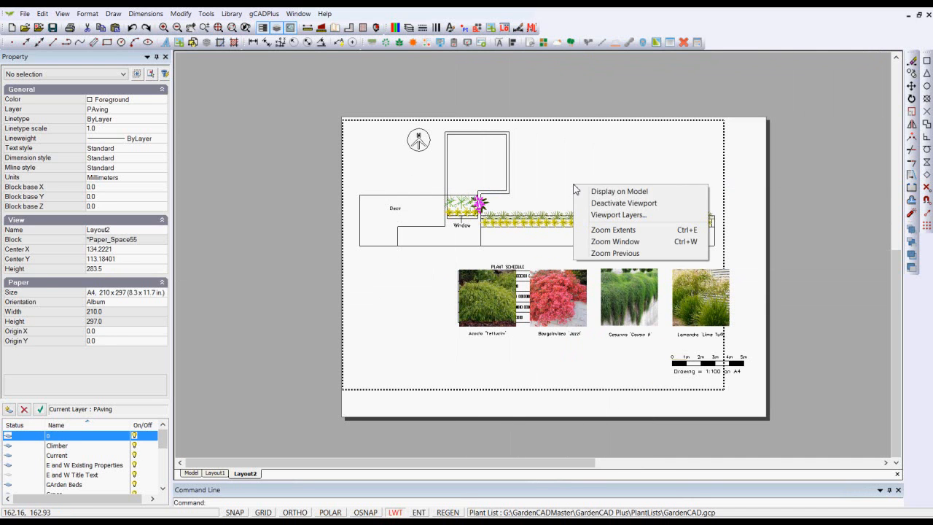
left_click(605, 203)
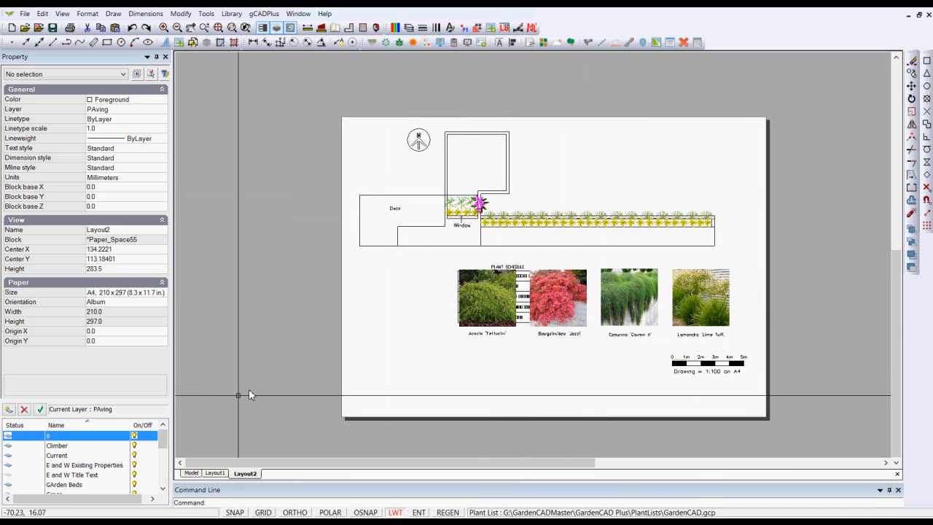
Return to model space and open the block containing the deck plan and its plant schedule for editing
left_click(192, 473)
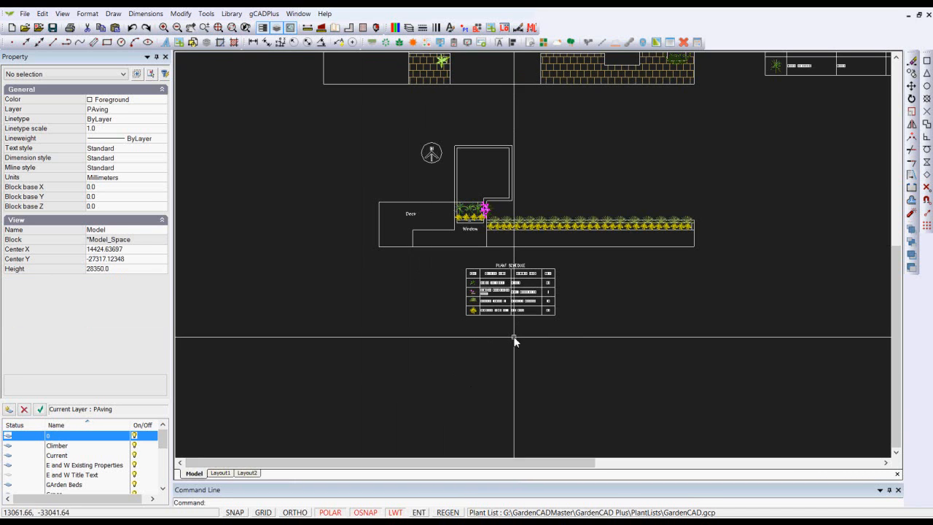
left_click(516, 303)
right_click(513, 297)
left_click(556, 445)
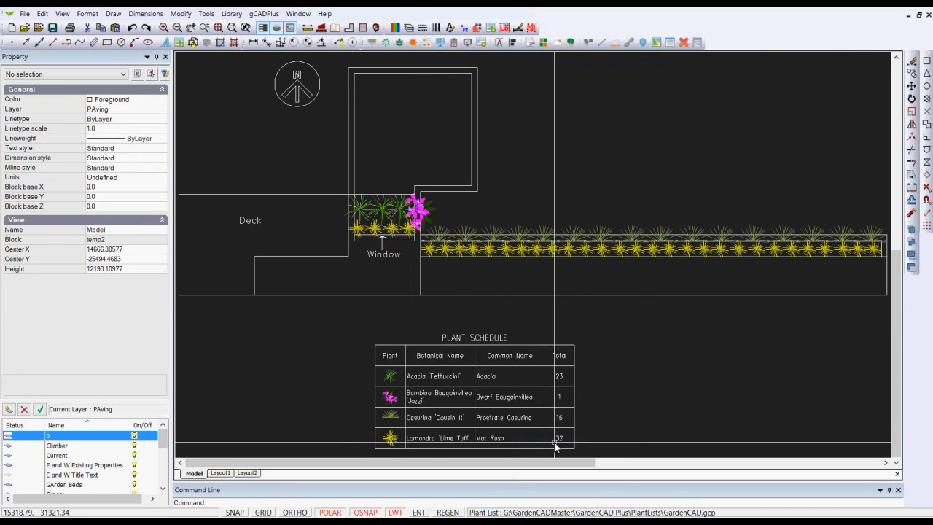
Move the plant schedule sideways beneath the deck so it clears the layout's plant photos, and close the block editor
scroll(583, 366, "down", 4)
left_click_drag(619, 419, 467, 346)
right_click(448, 369)
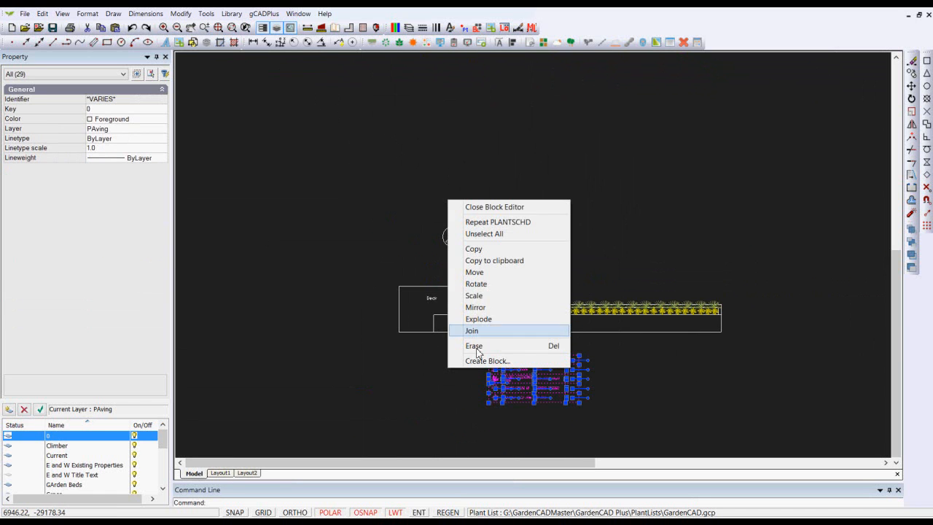
left_click(477, 273)
left_click(527, 379)
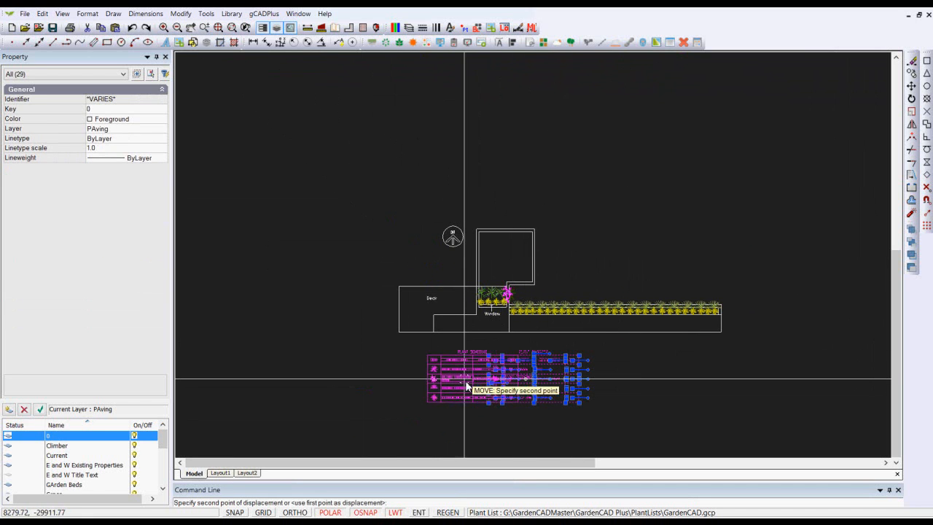
left_click(434, 381)
right_click(541, 371)
left_click(605, 209)
Review the Layout2 sheet, examining the moved plant schedule, the plant photos, the scale bar and the viewport's extent
left_click(247, 473)
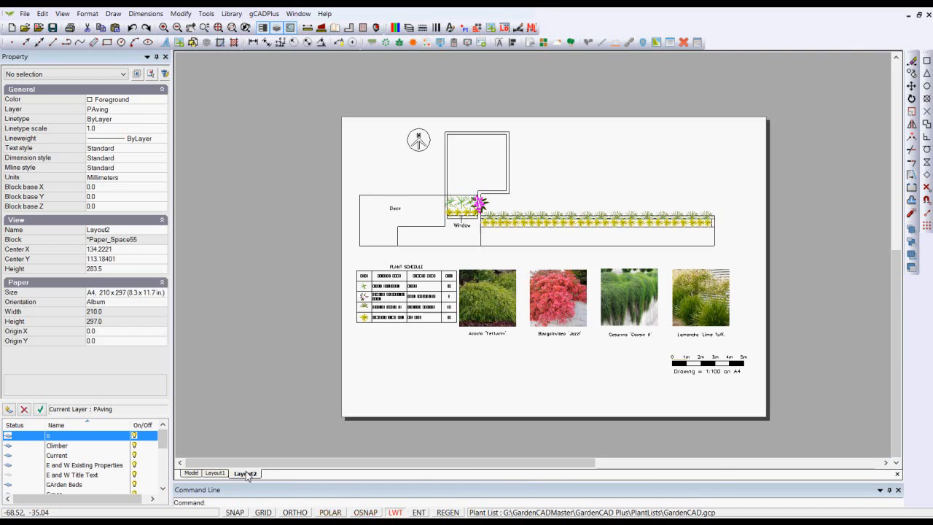
scroll(423, 365, "up", 3)
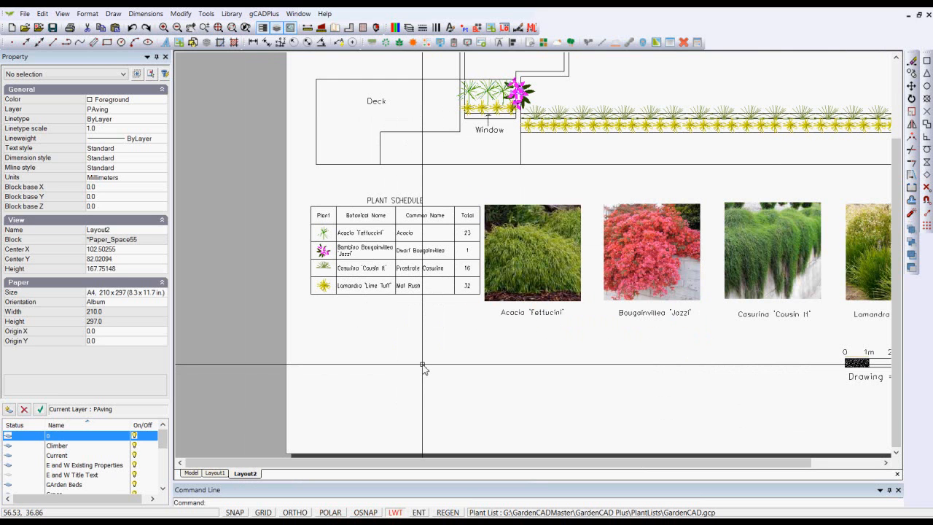
scroll(423, 366, "down", 2)
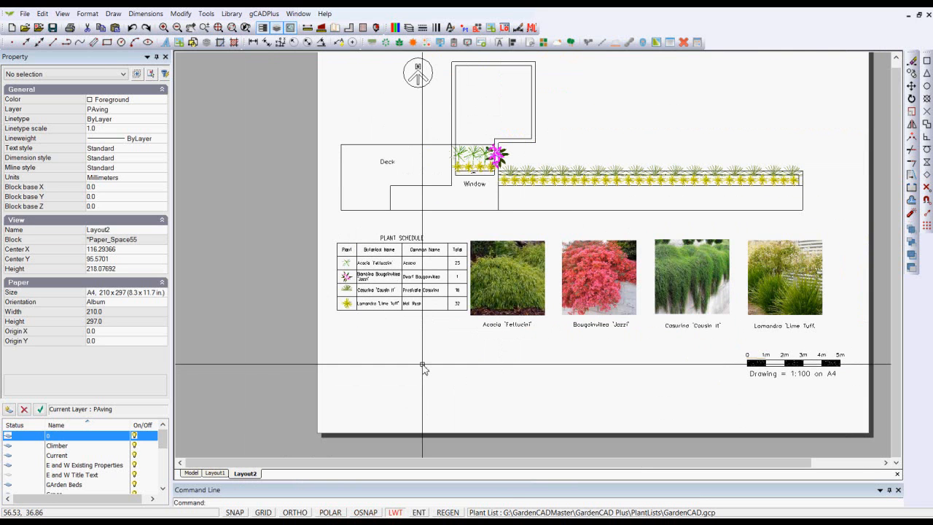
scroll(423, 366, "down", 1)
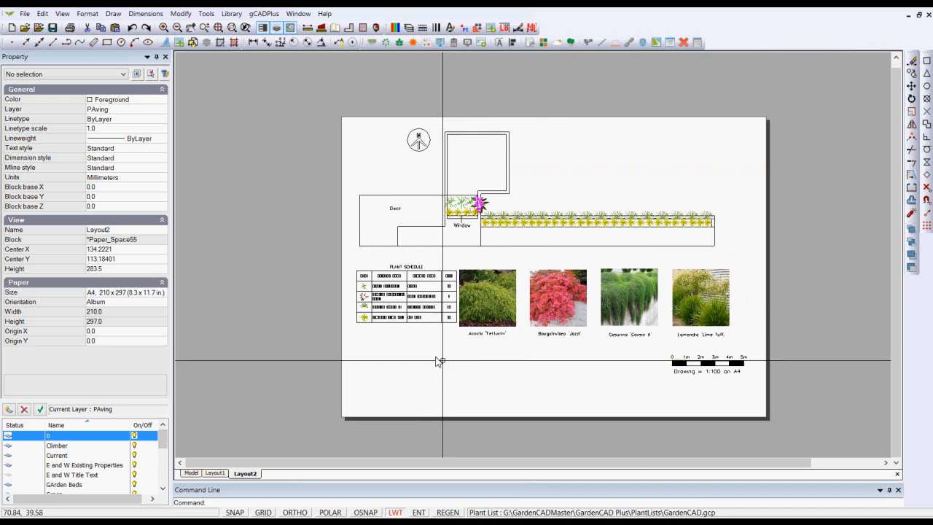
scroll(701, 365, "up", 1)
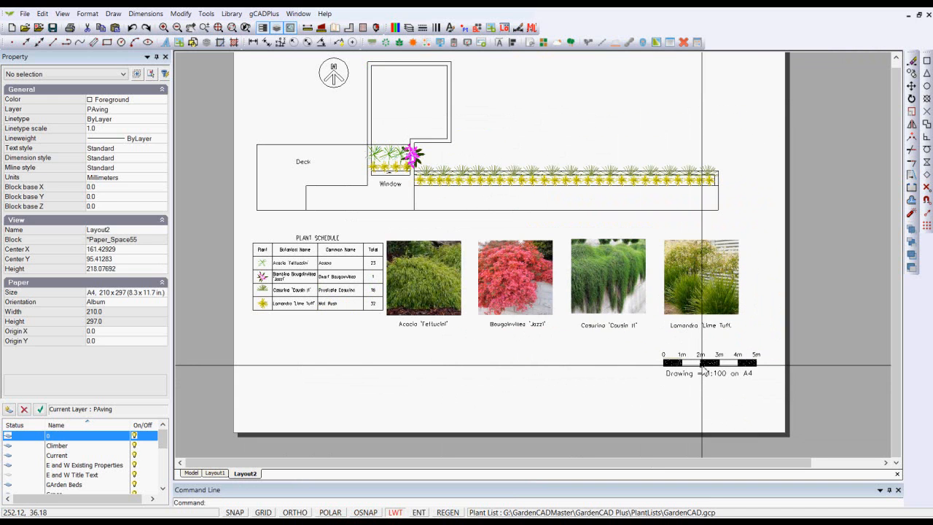
scroll(756, 362, "up", 1)
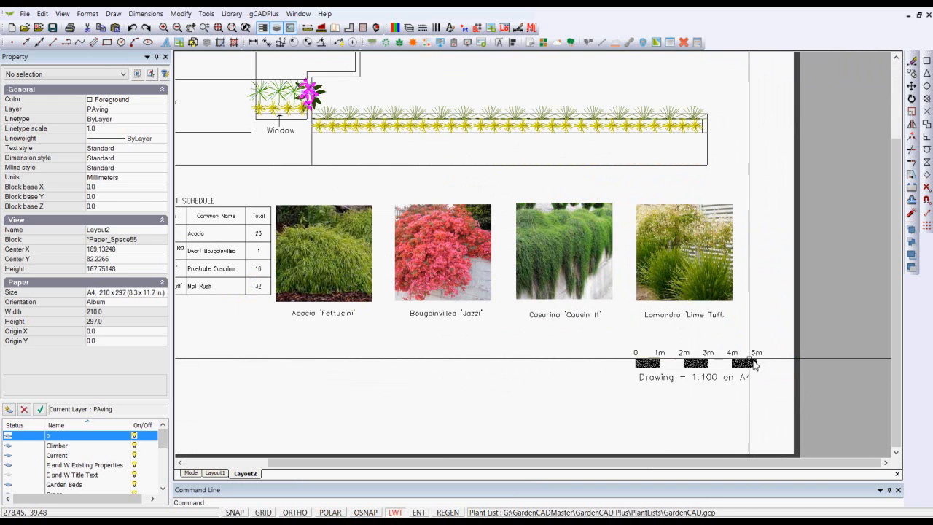
scroll(635, 367, "down", 2)
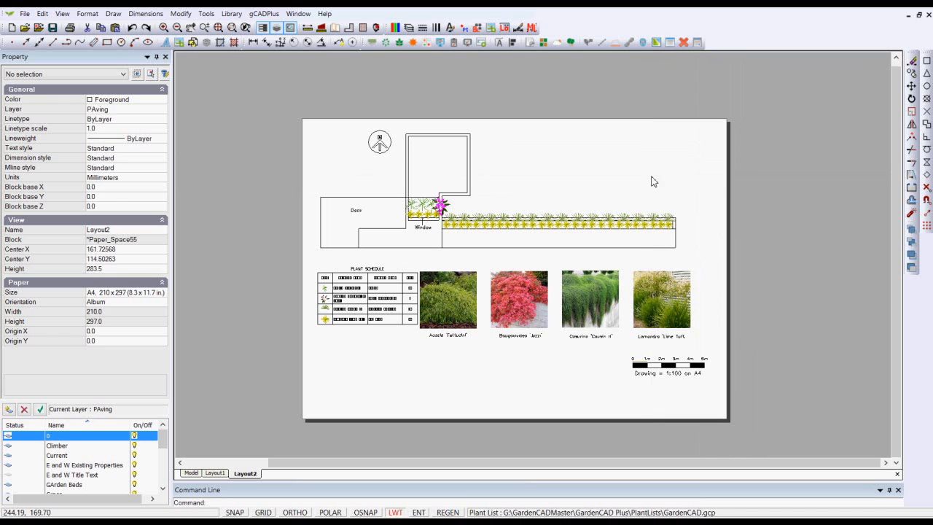
left_click(639, 120)
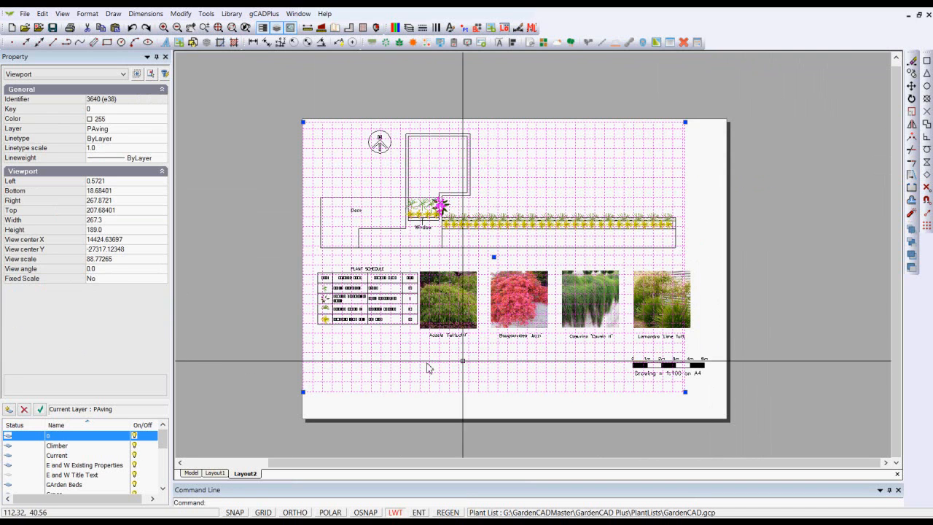
key("Escape")
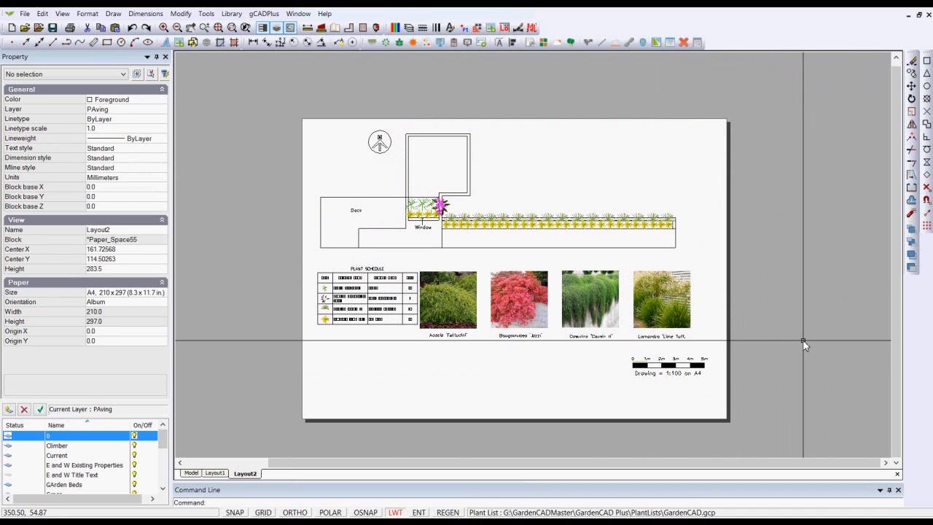
Examine the paved garden plan and its plant schedule in model space
left_click(191, 474)
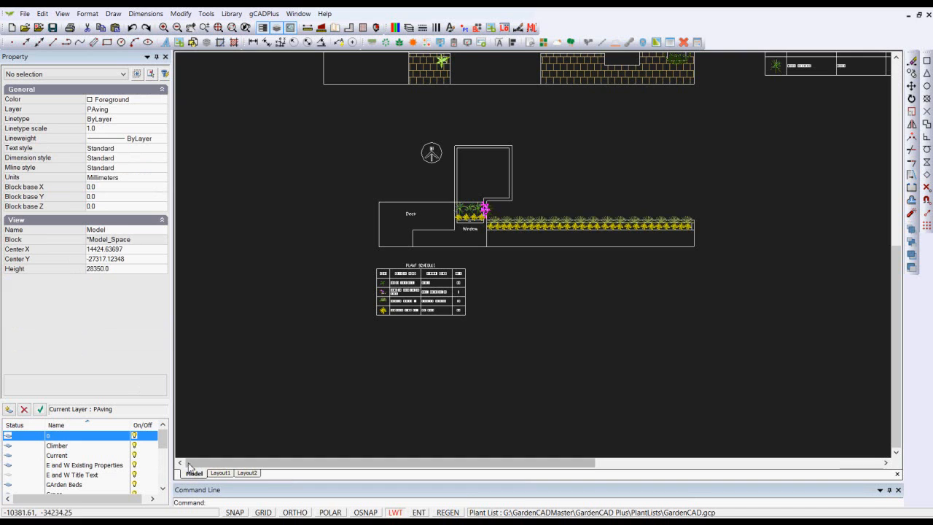
right_click(653, 163)
left_click(694, 183)
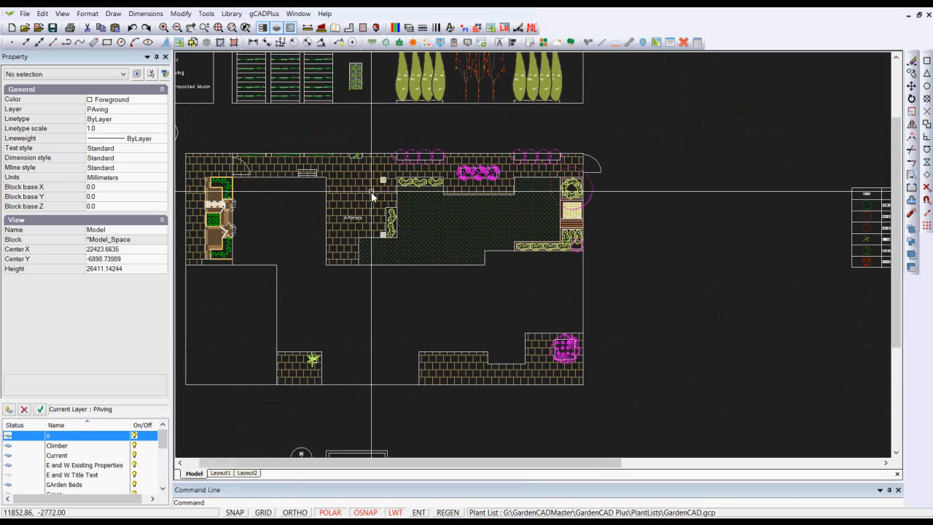
mouse_move(709, 276)
middle_mouse_down()
mouse_move(550, 302)
mouse_move(389, 294)
middle_mouse_up()
scroll(624, 257, "up", 4)
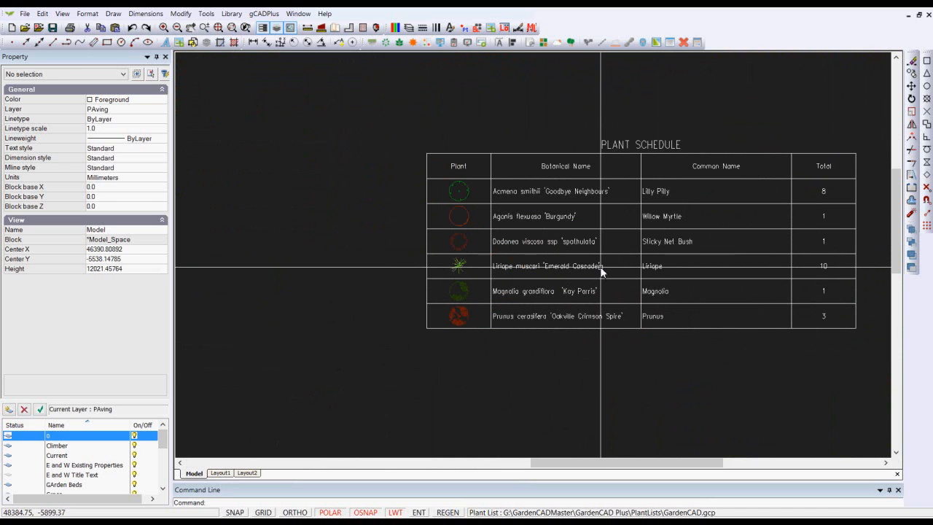
Review the Layout1 sheet, examining the garden plan's annotations, the photo and the plant schedule
left_click(220, 473)
scroll(738, 237, "up", 1)
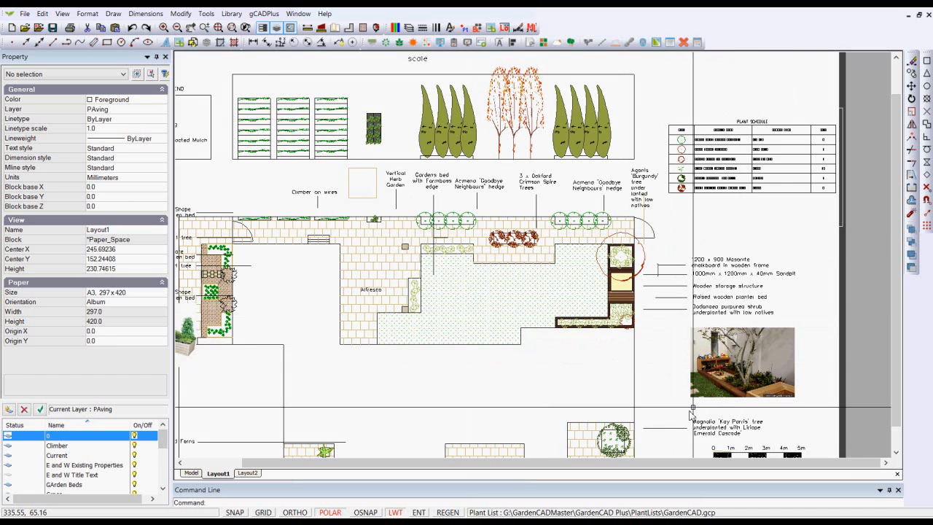
scroll(742, 379, "up", 2)
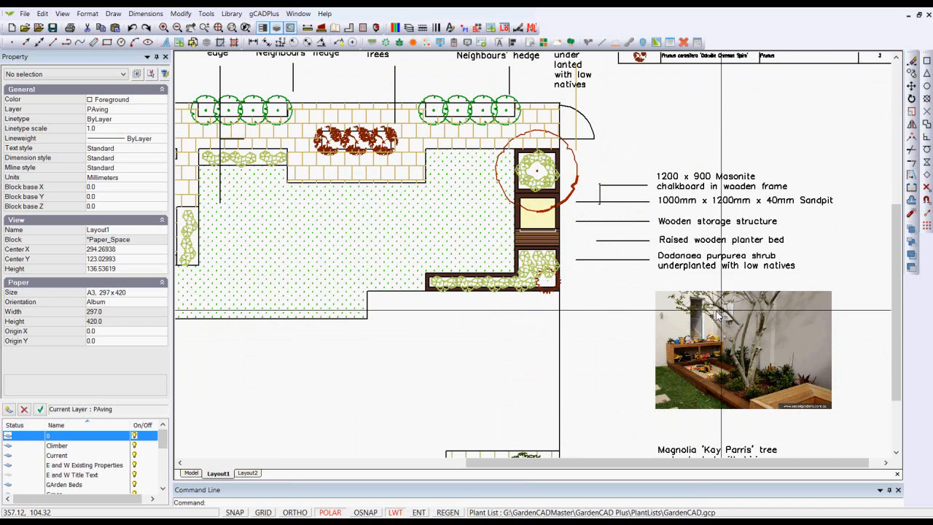
scroll(726, 320, "down", 2)
scroll(726, 319, "down", 1)
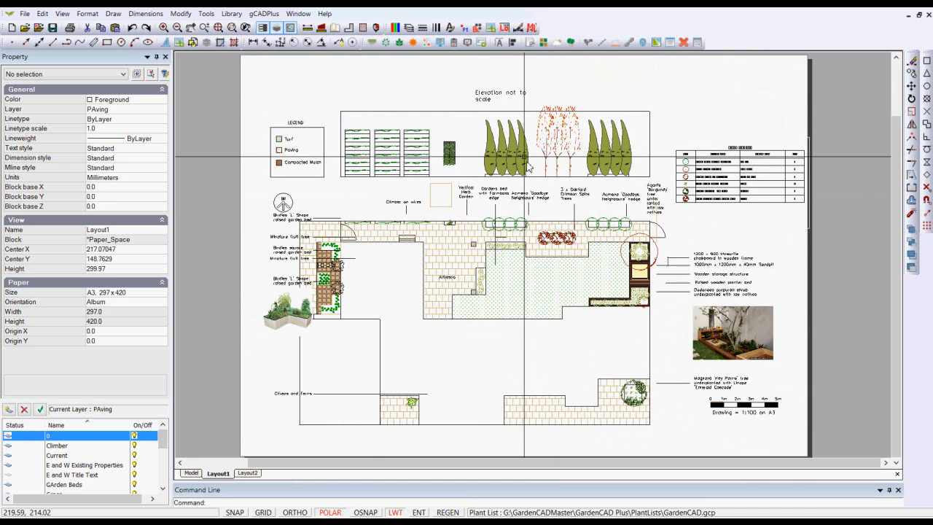
scroll(521, 153, "up", 1)
middle_click_drag(811, 244, 680, 234)
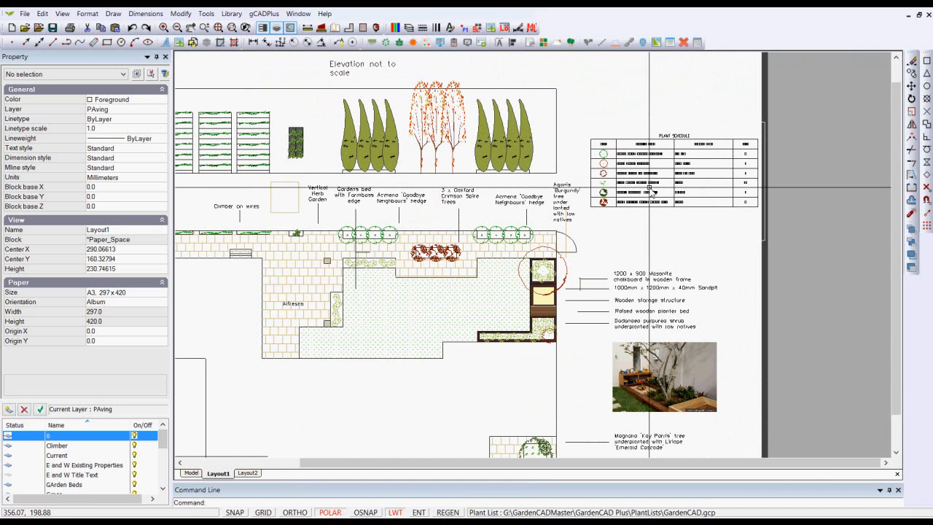
Turn off the lineweight display on Layout2 and inspect the plant schedule text up close
left_click(248, 473)
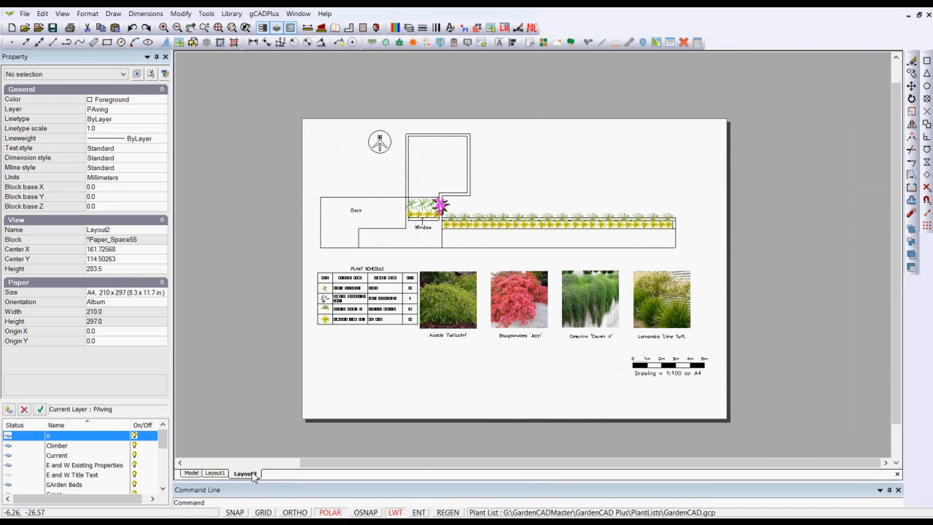
scroll(348, 314, "up", 4)
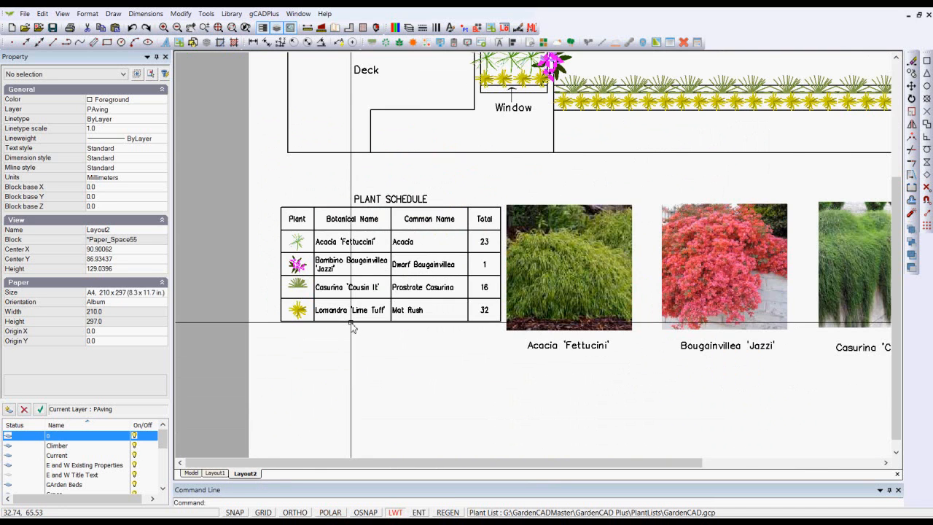
scroll(352, 328, "down", 3)
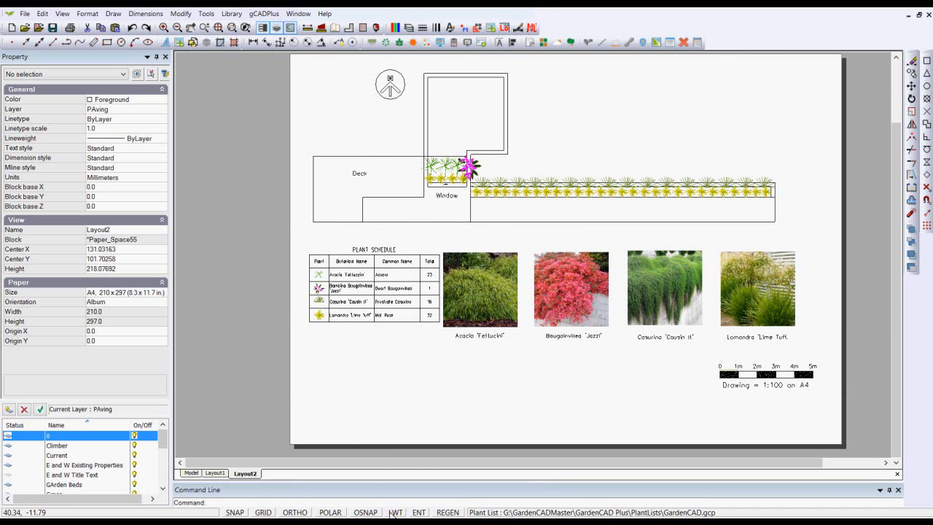
scroll(371, 318, "up", 5)
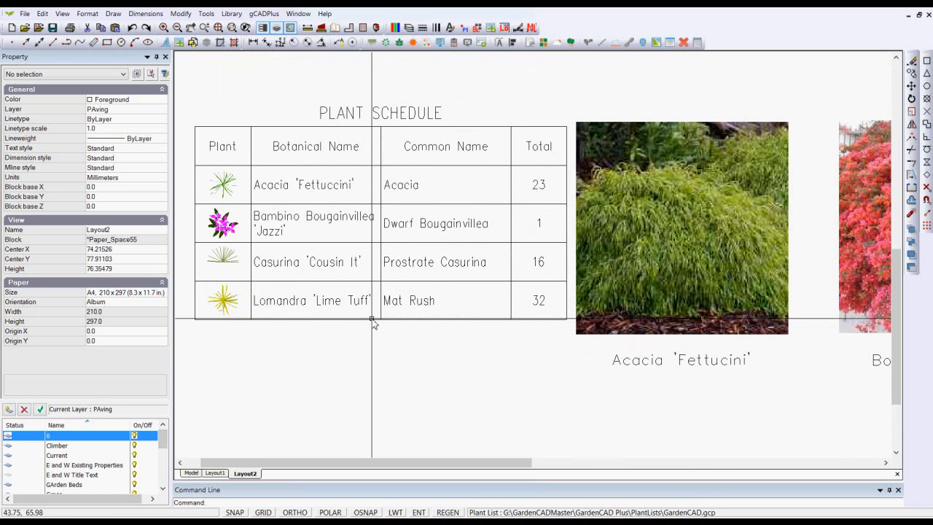
Return to model space, clear the selection of plant blocks, and view all the plans and schedules together
left_click(192, 473)
right_click(344, 380)
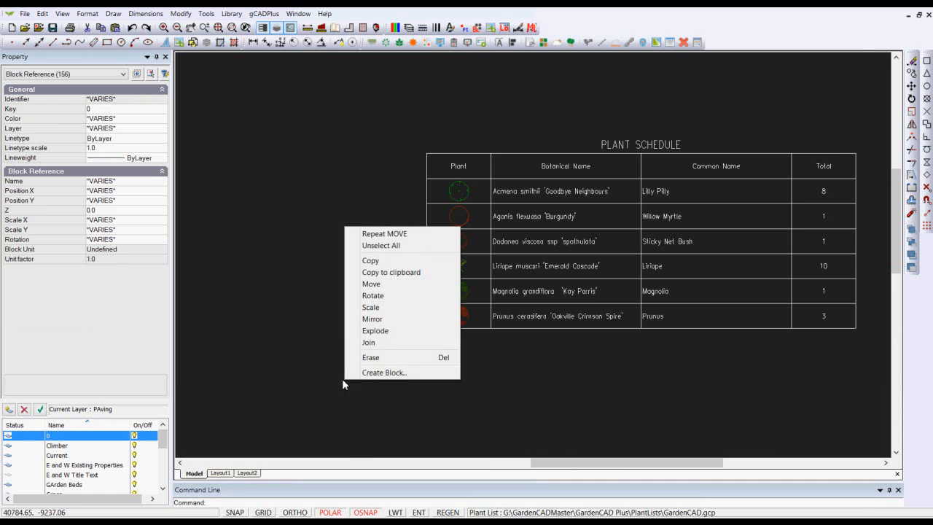
left_click(482, 354)
right_click(481, 370)
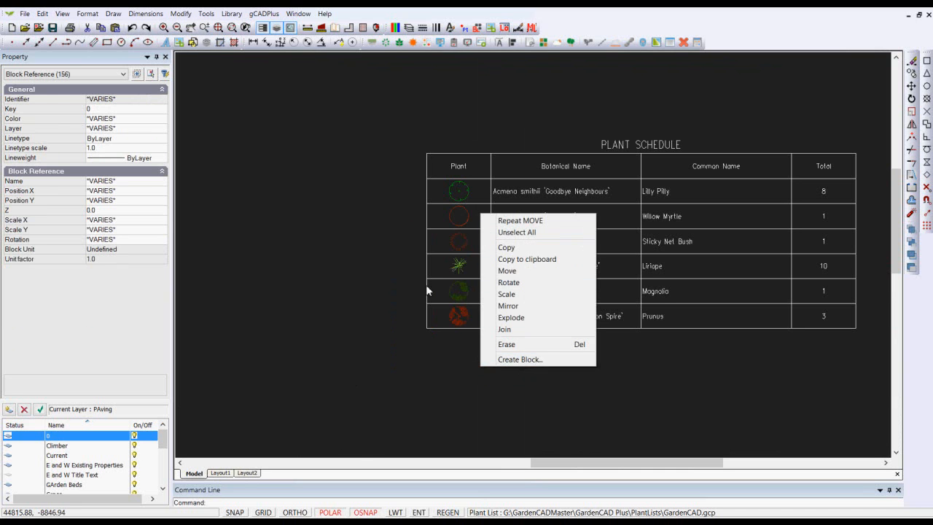
left_click(362, 321)
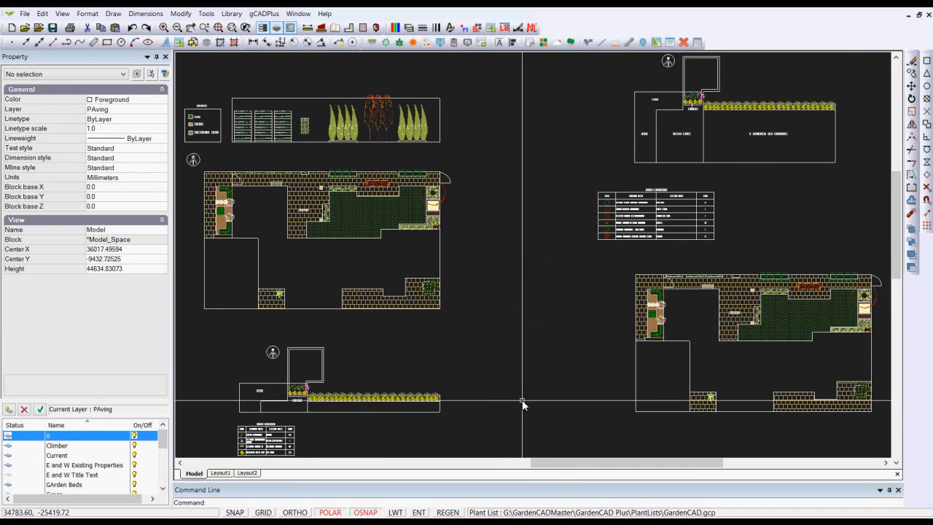